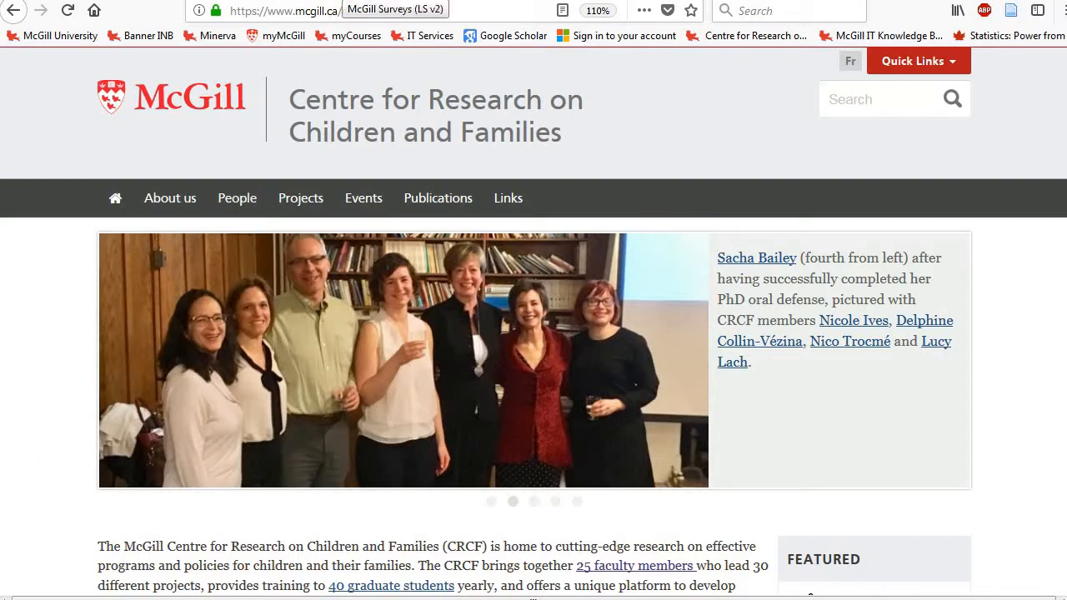
- Switch to McGill Surveys and open the survey "Intro to LimeSurvey for CRCF"
{"action": "left_click", "coordinate": [344, 1]}
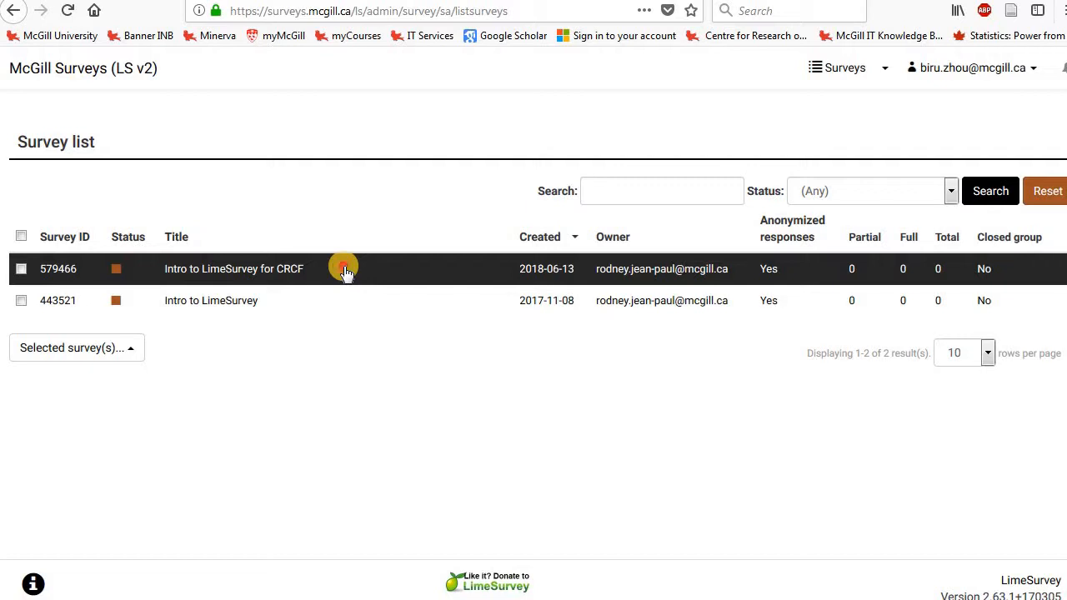
{"action": "left_click", "coordinate": [346, 273]}
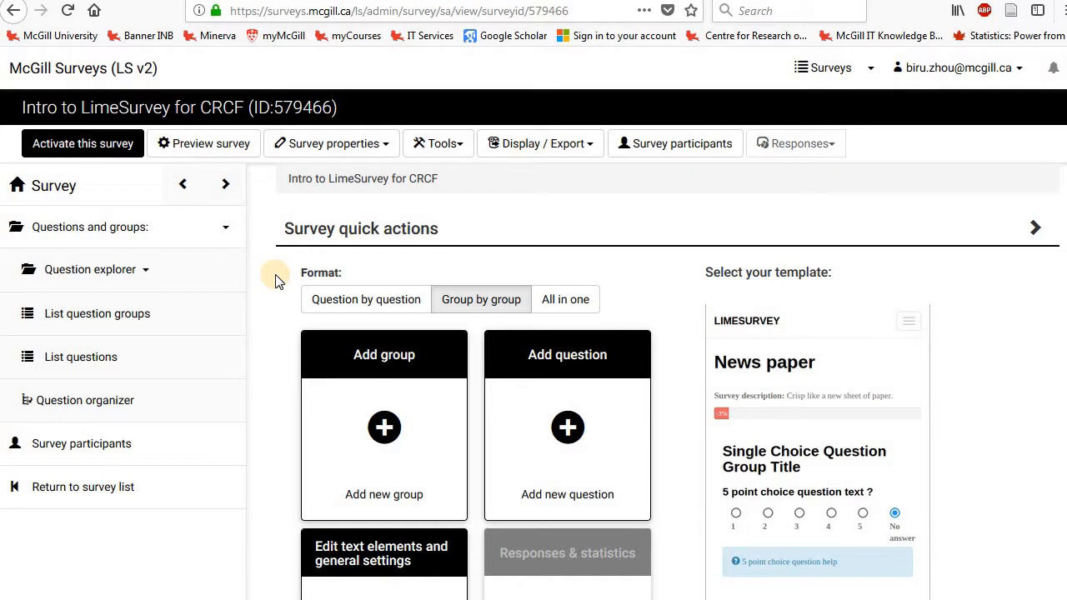
- Delete the agetest question from the Categorical Qs group and check the survey's list of questions
{"action": "left_click", "coordinate": [188, 267]}
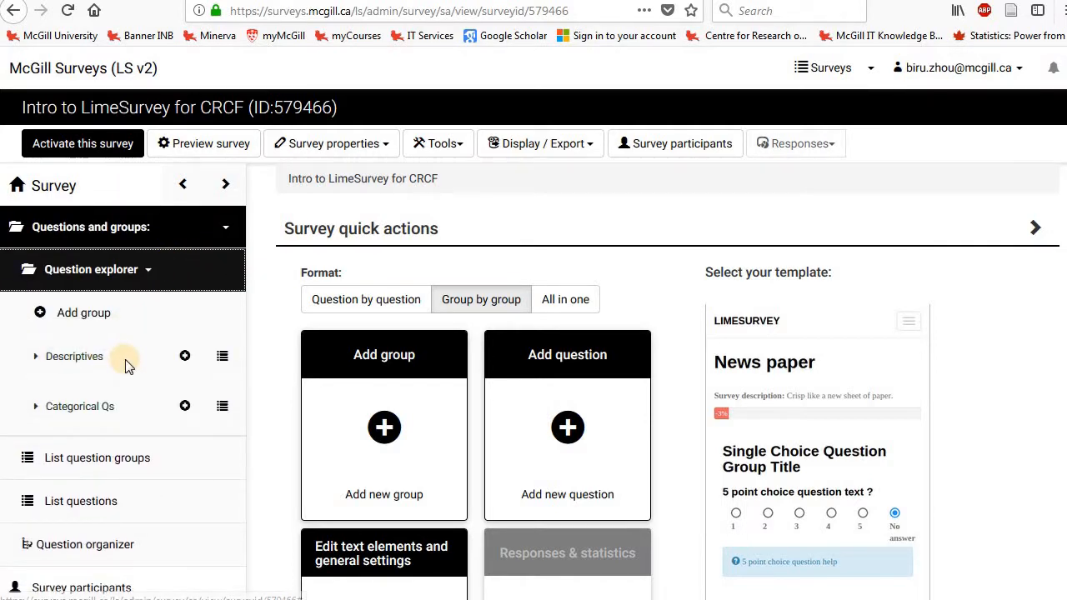
{"action": "left_click", "coordinate": [117, 408]}
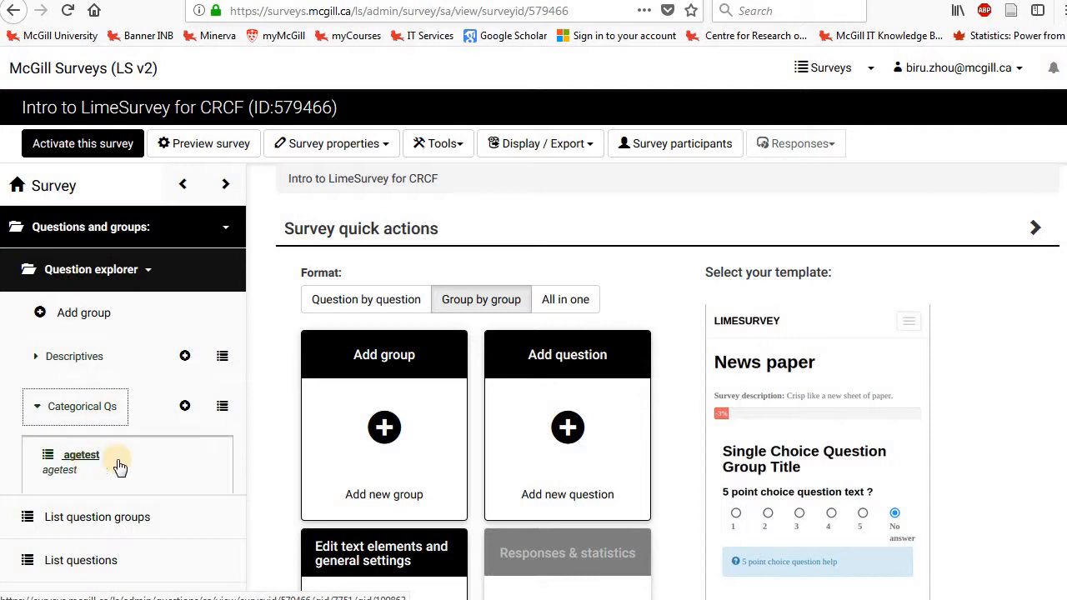
{"action": "left_click", "coordinate": [81, 455]}
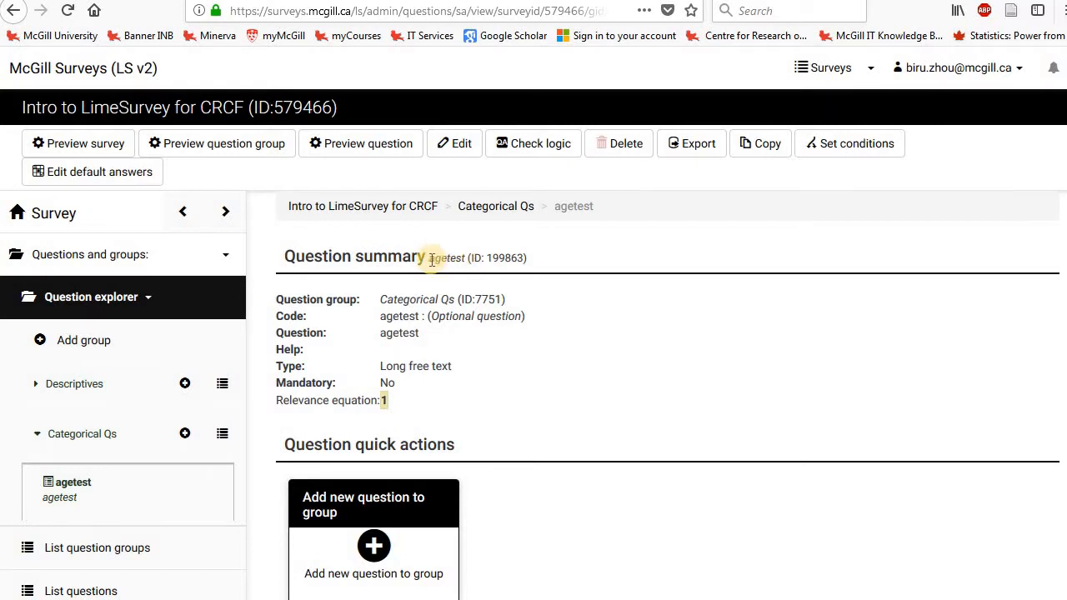
{"action": "left_click_drag", "start_coordinate": [426, 258], "coordinate": [466, 257]}
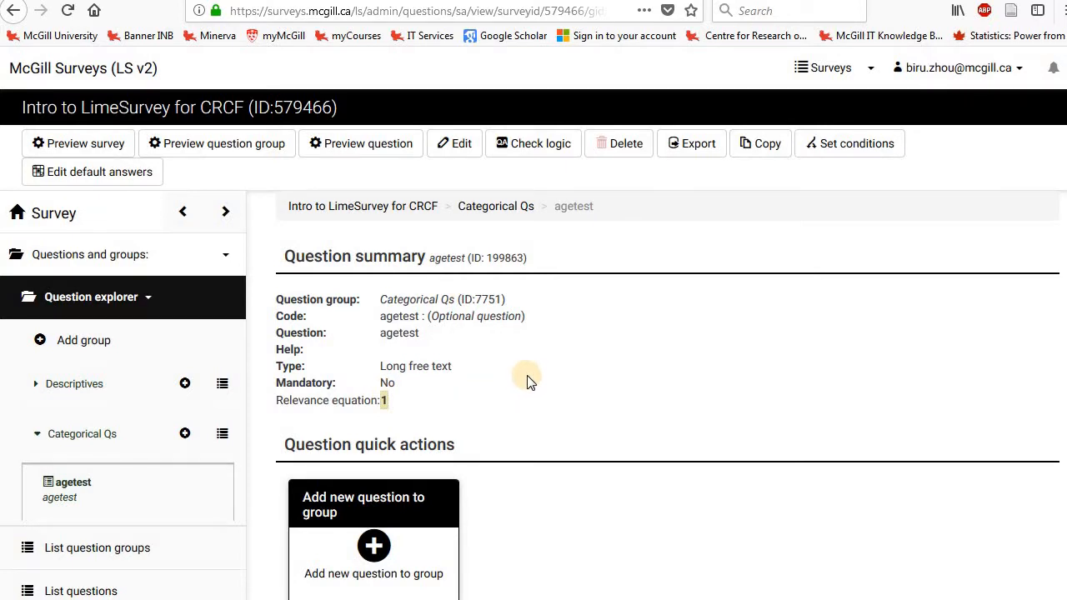
{"action": "left_click", "coordinate": [632, 155]}
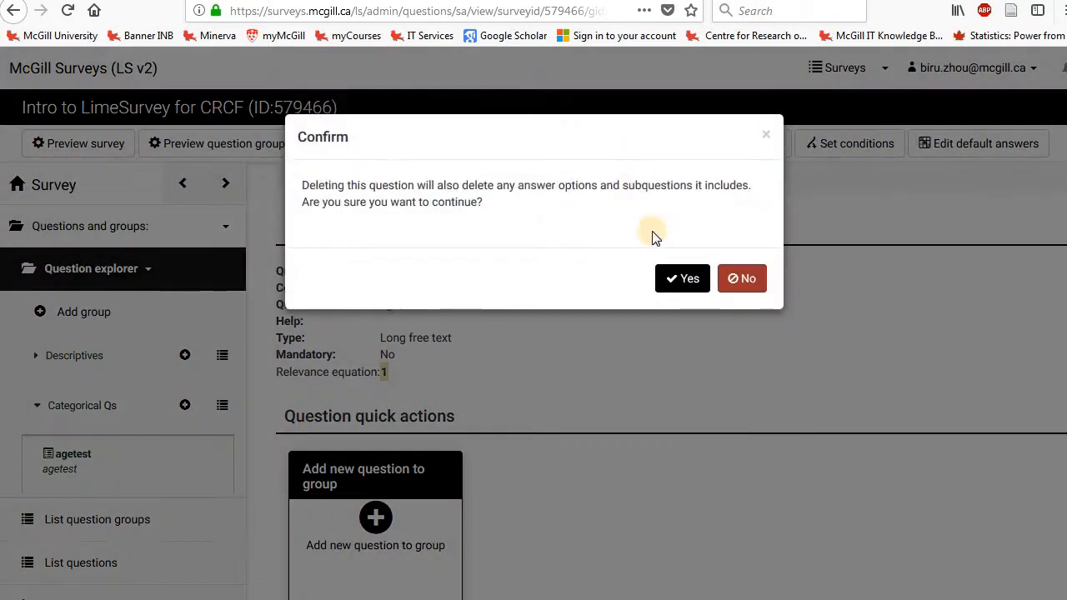
{"action": "left_click", "coordinate": [681, 281]}
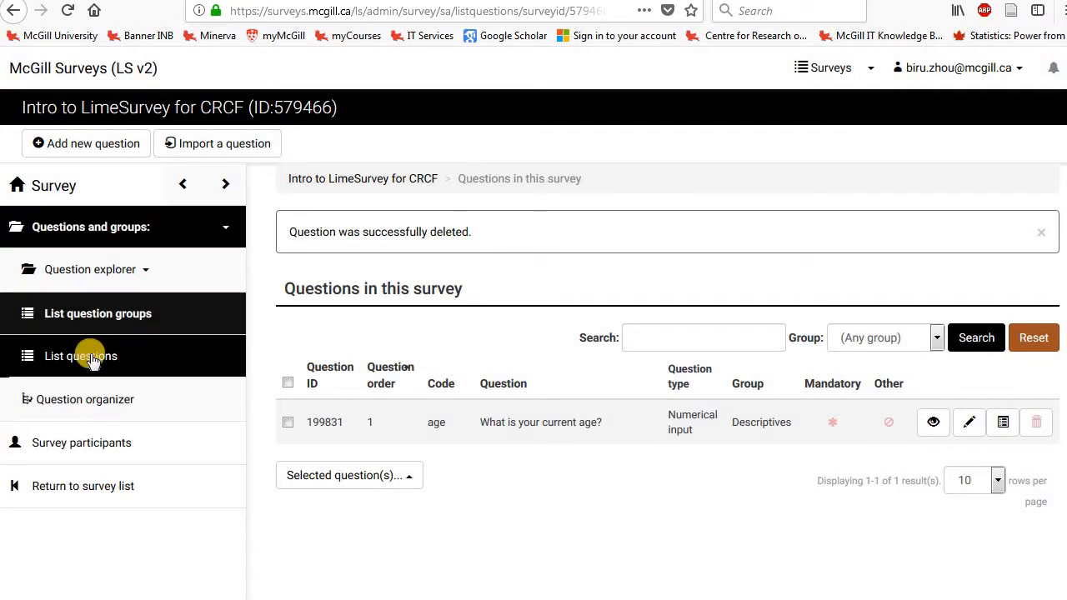
{"action": "left_click", "coordinate": [173, 320]}
{"action": "left_click", "coordinate": [143, 357]}
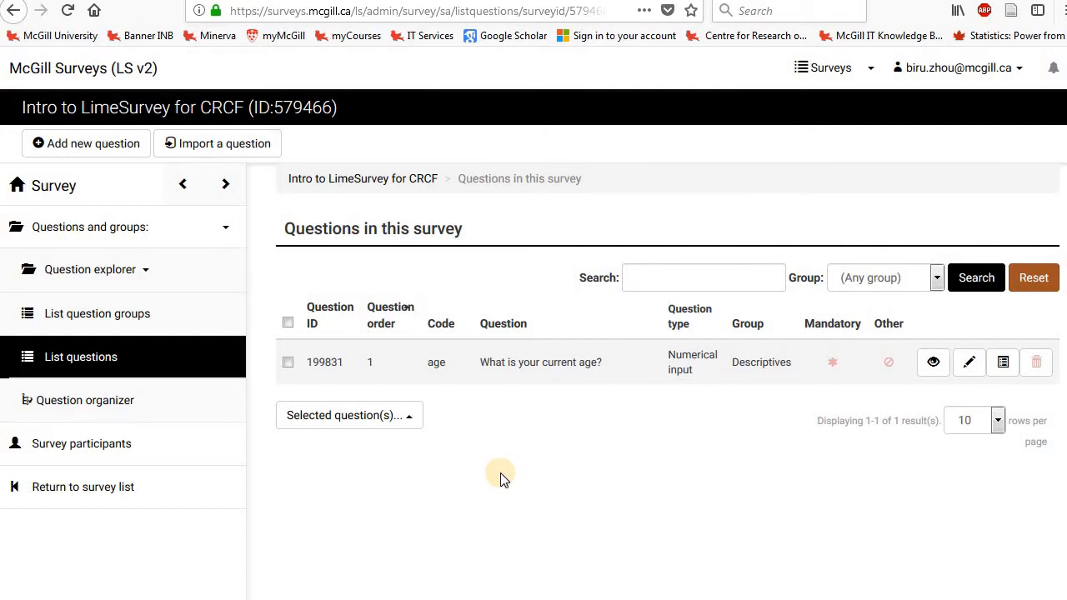
- Add a new question to the Categorical Qs group and give it the code "colour"
{"action": "left_click", "coordinate": [158, 275]}
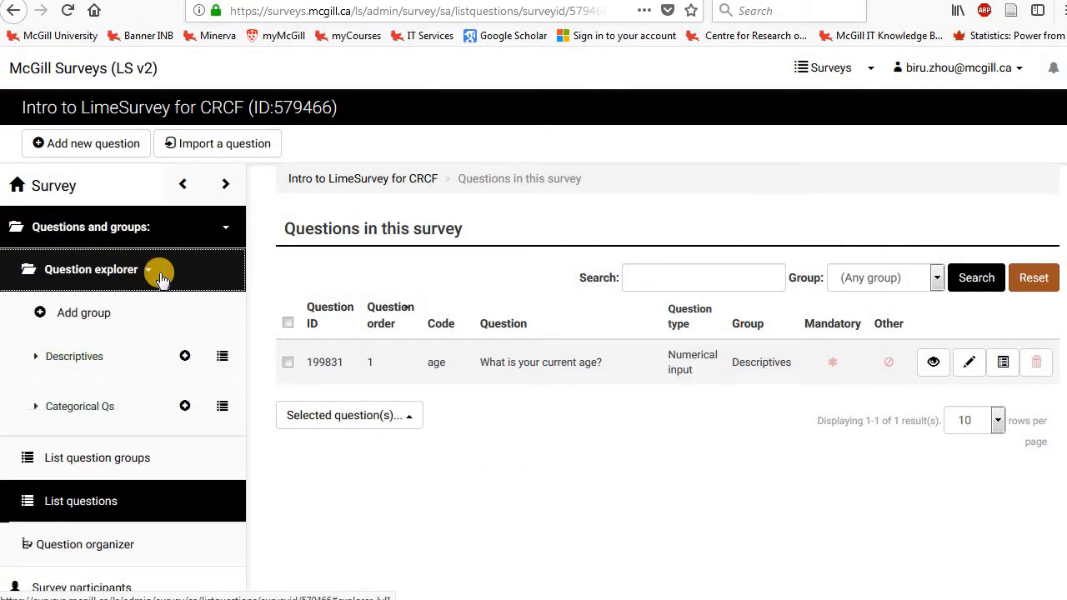
{"action": "left_click", "coordinate": [77, 412]}
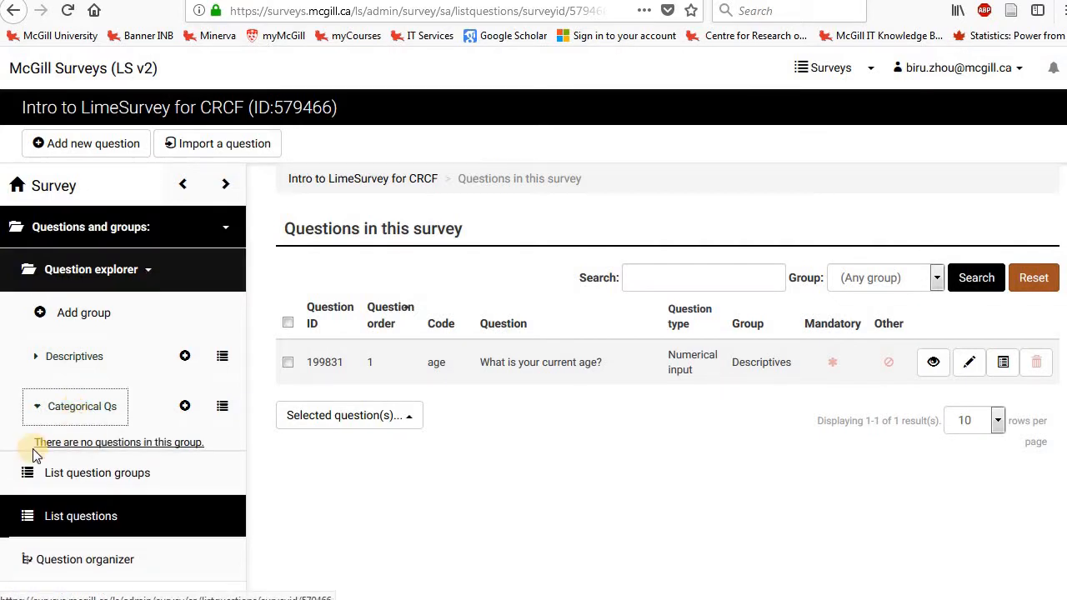
{"action": "left_click", "coordinate": [185, 408]}
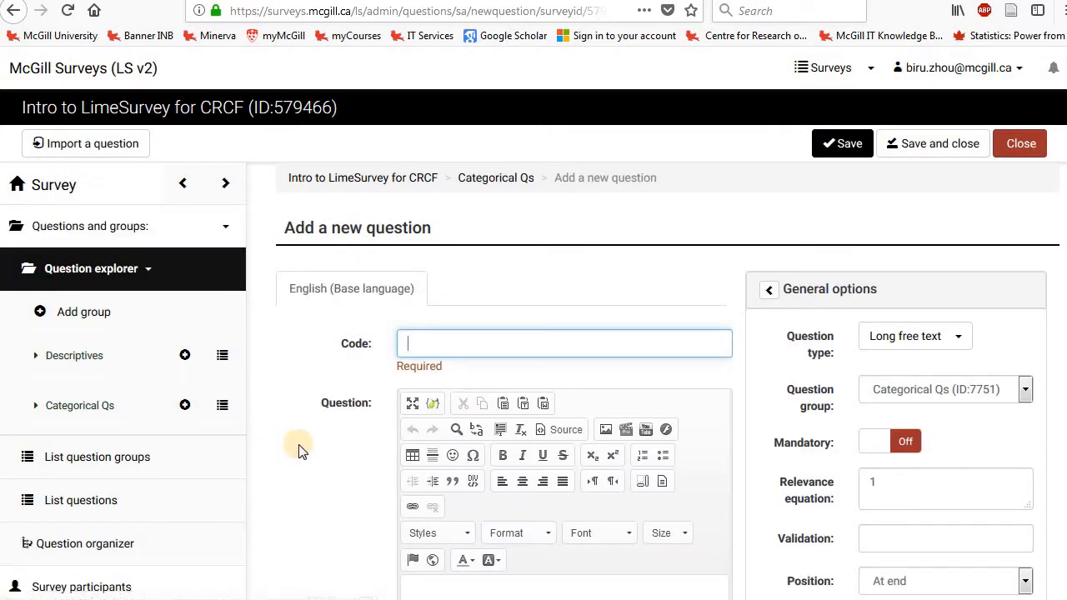
{"action": "left_click", "coordinate": [299, 448]}
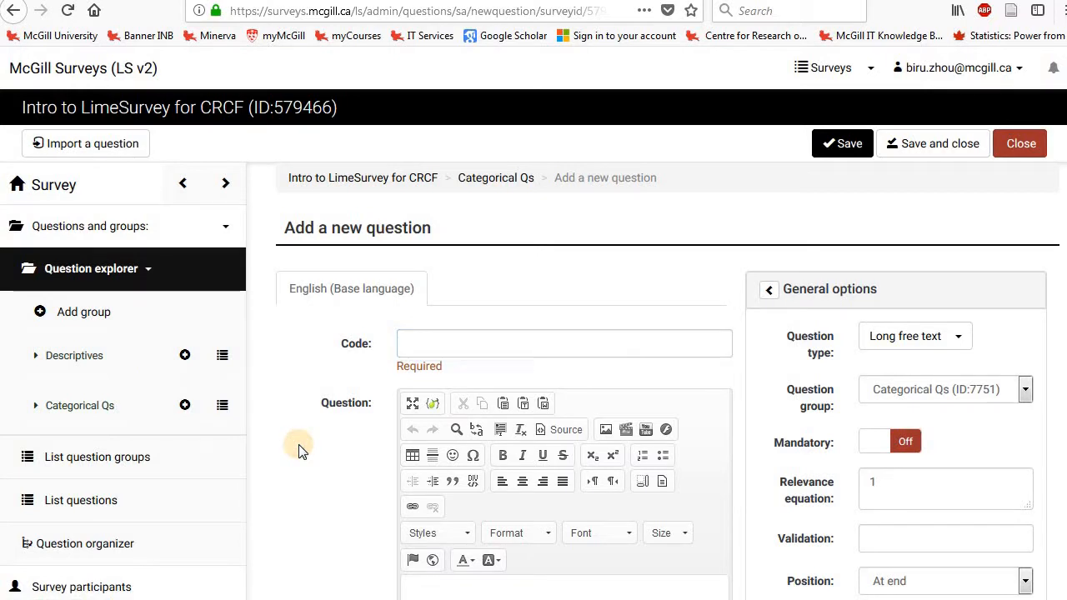
{"action": "left_click", "coordinate": [466, 338]}
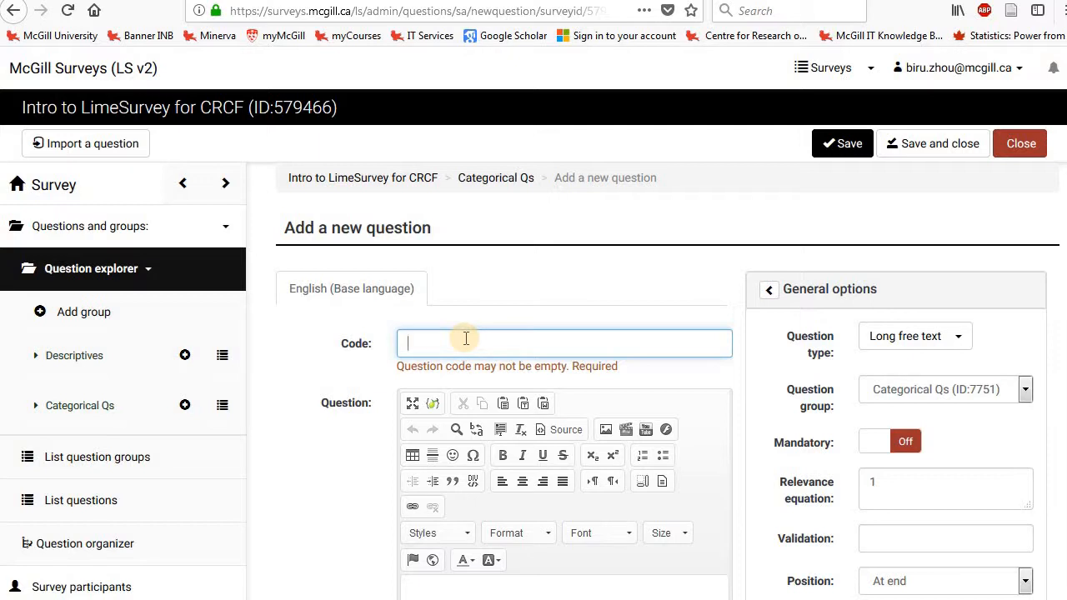
{"action": "type", "text": "colour"}
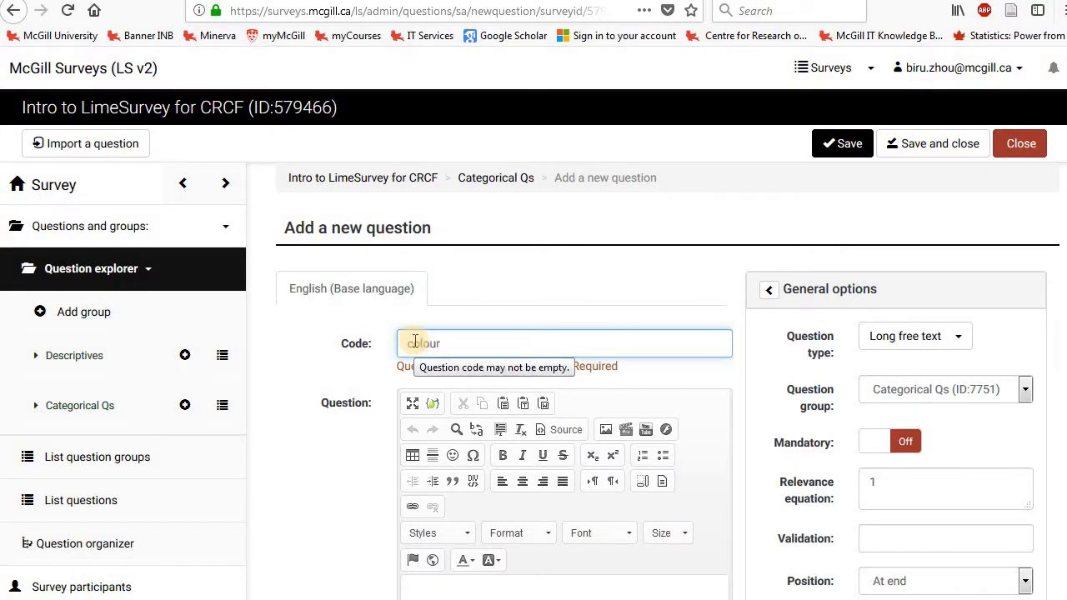
{"action": "left_click", "coordinate": [613, 307]}
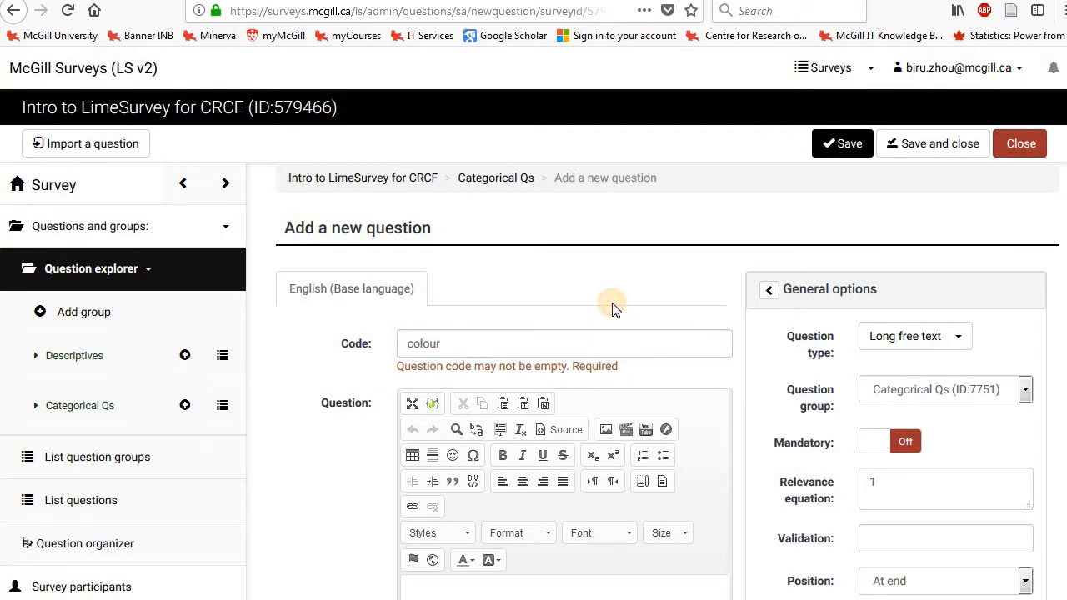
- Enter "What is your favourite colour?" as the question text and leave the help text empty
{"action": "left_click", "coordinate": [343, 472]}
{"action": "scroll", "coordinate": [333, 488], "scroll_direction": "down", "scroll_amount": 3}
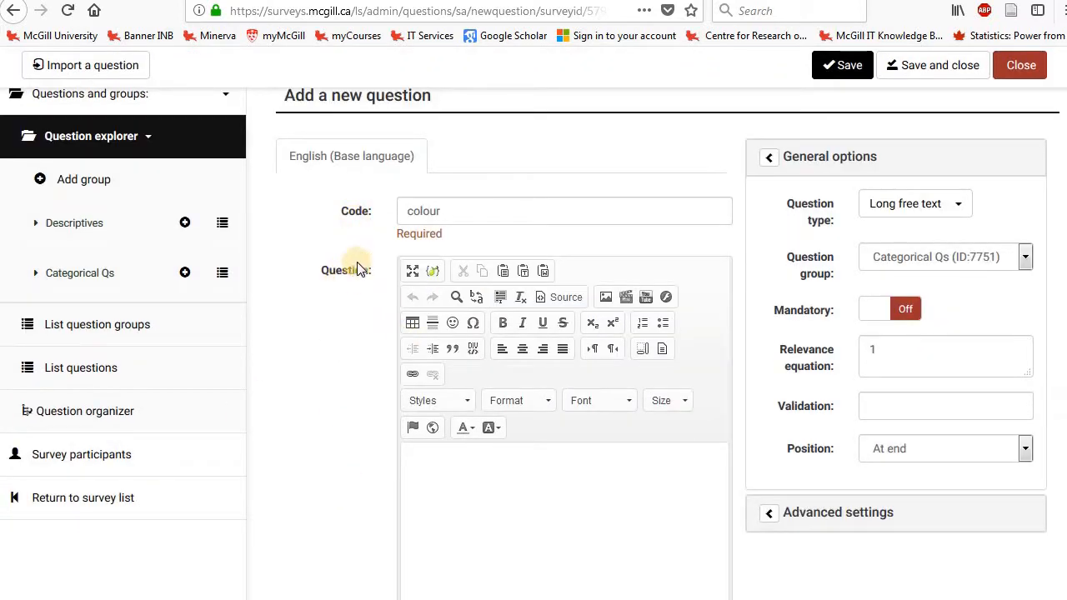
{"action": "left_click", "coordinate": [446, 497]}
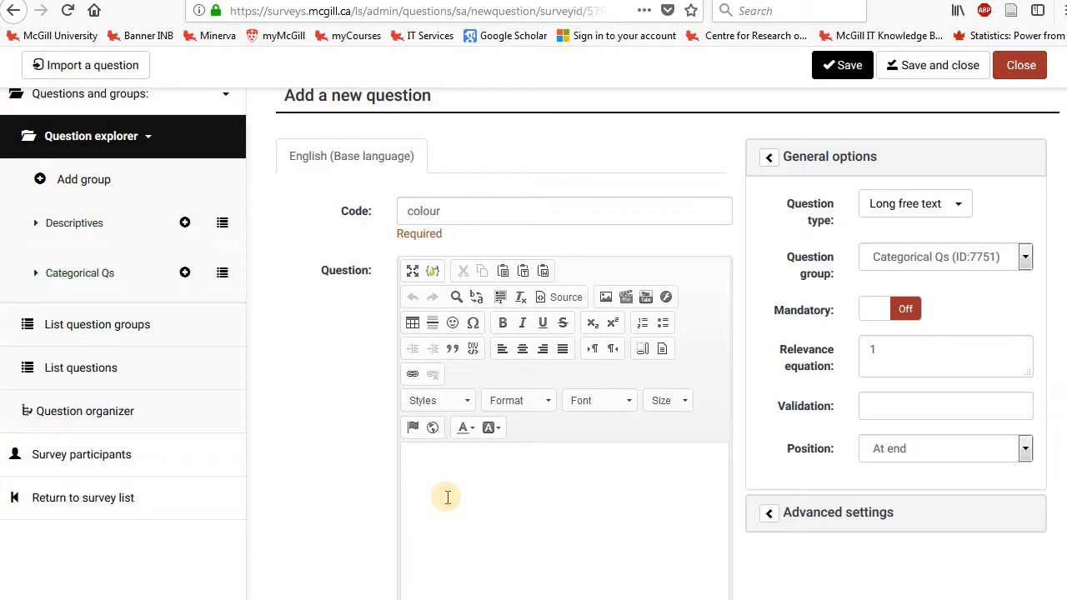
{"action": "type", "text": "What is your favourite c"}
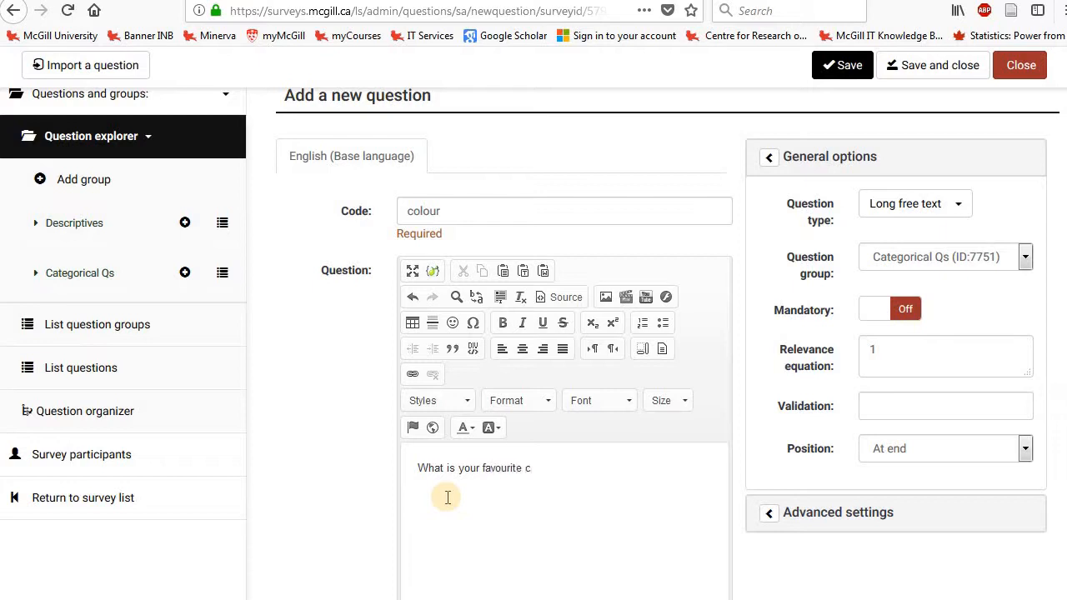
{"action": "type", "text": "olour?"}
{"action": "scroll", "coordinate": [363, 488], "scroll_direction": "down", "scroll_amount": 2}
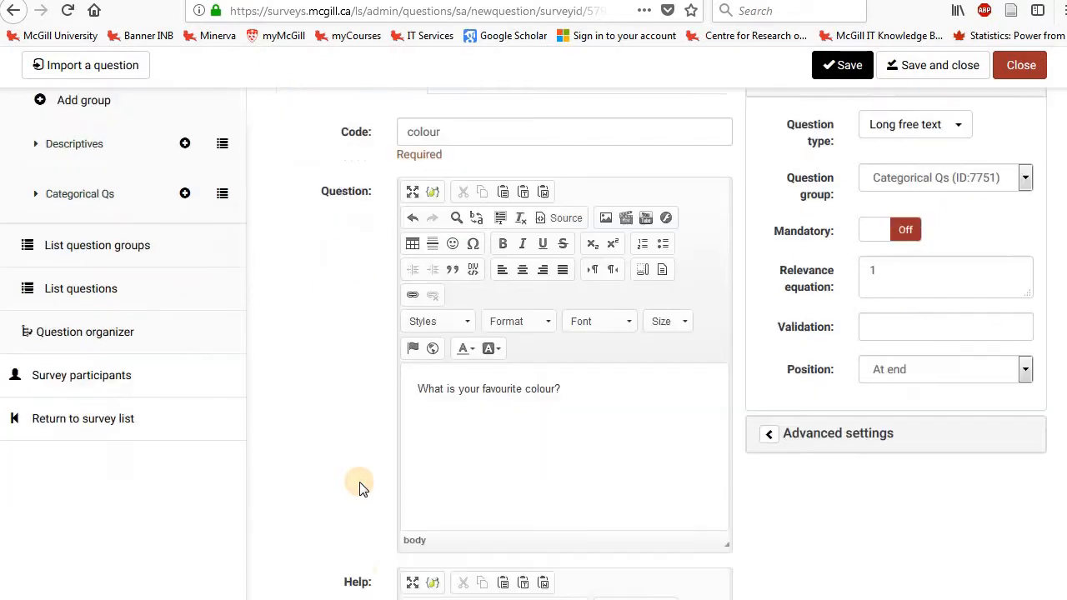
{"action": "scroll", "coordinate": [363, 485], "scroll_direction": "down", "scroll_amount": 1}
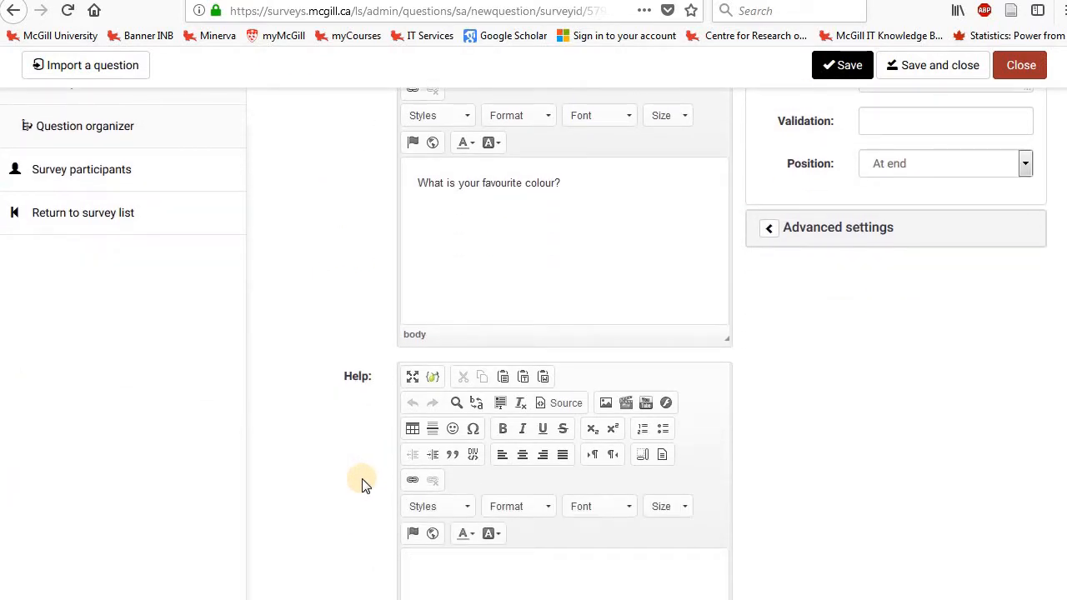
{"action": "scroll", "coordinate": [364, 484], "scroll_direction": "down", "scroll_amount": 1}
{"action": "left_click", "coordinate": [481, 472]}
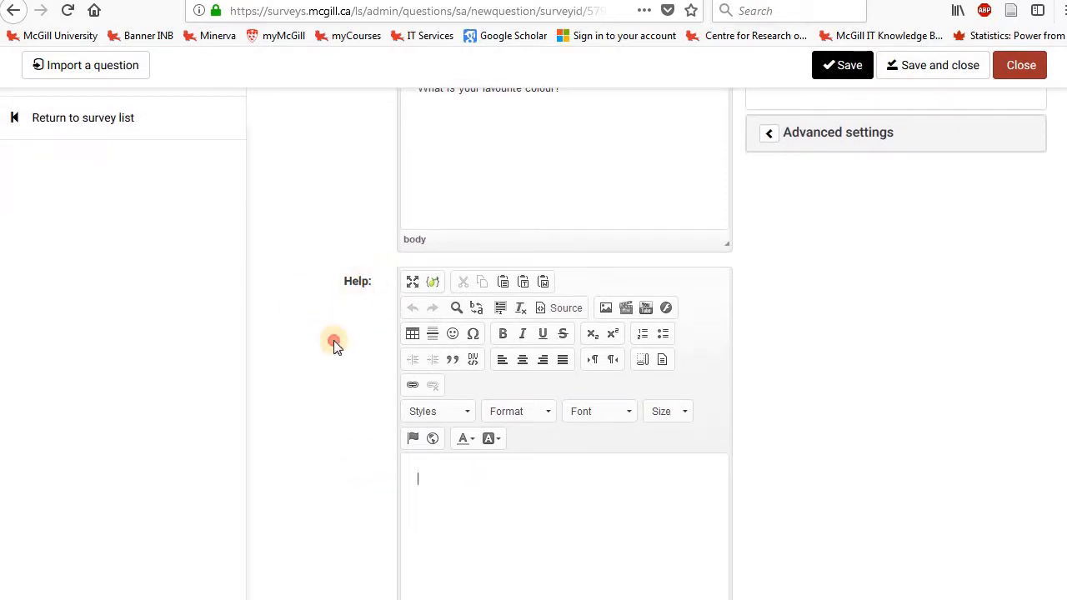
- Set the colour question's type to the single choice List (radio)
{"action": "scroll", "coordinate": [369, 454], "scroll_direction": "up", "scroll_amount": 5}
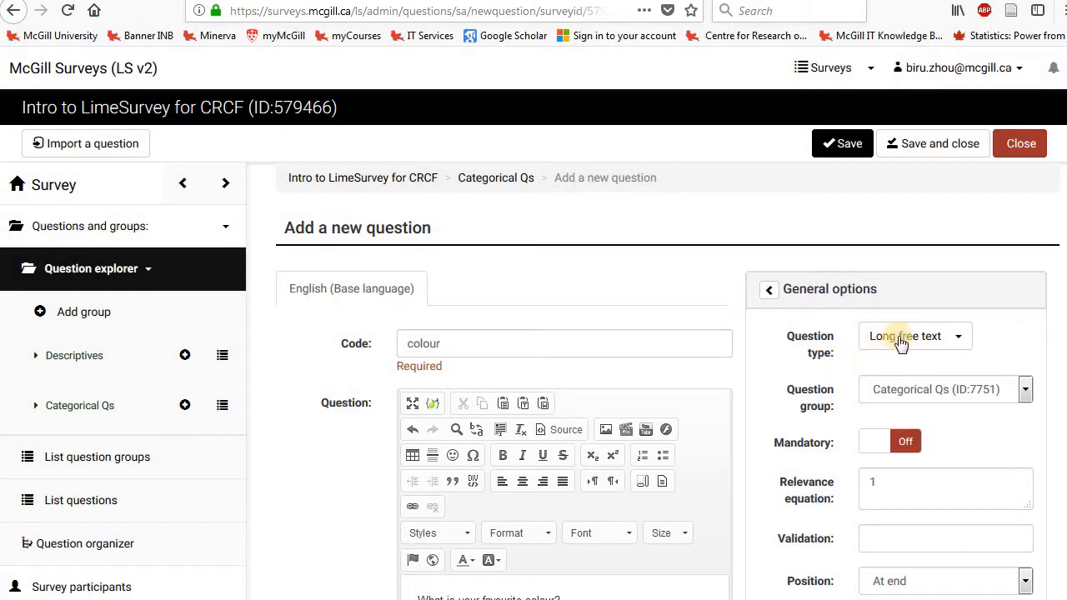
{"action": "left_click", "coordinate": [961, 338]}
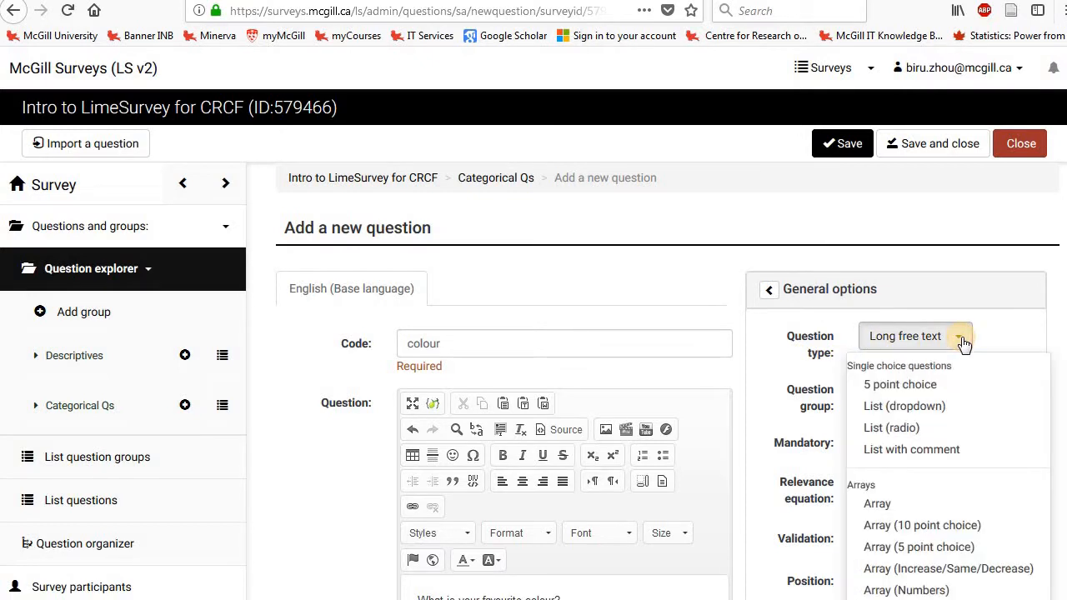
{"action": "left_click", "coordinate": [939, 430]}
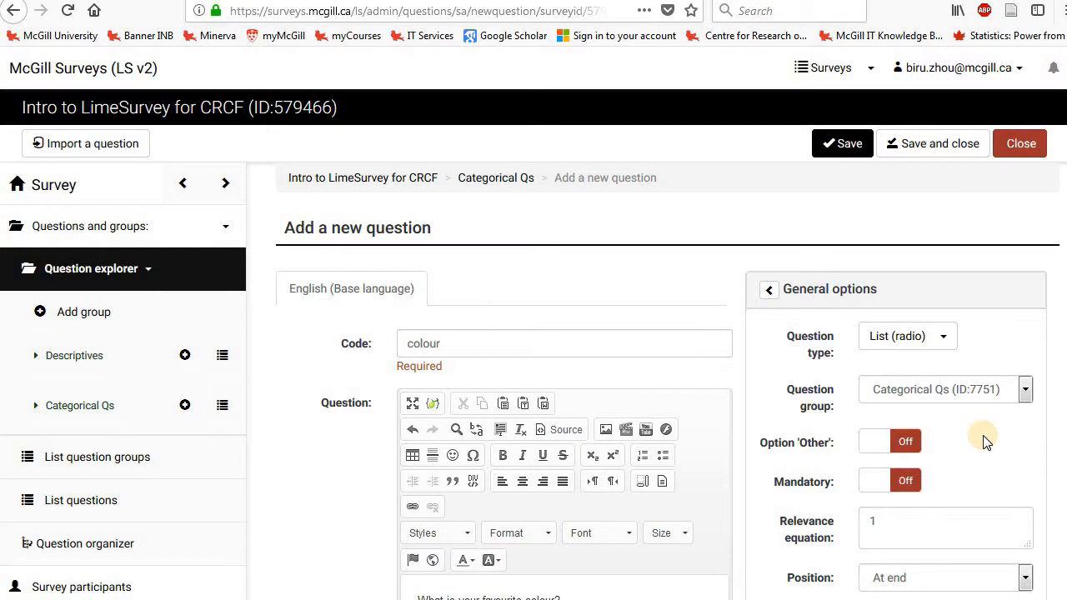
- Make the colour question mandatory, trying the 'Other' option but leaving it off
{"action": "scroll", "coordinate": [984, 442], "scroll_direction": "down", "scroll_amount": 3}
{"action": "scroll", "coordinate": [984, 442], "scroll_direction": "down", "scroll_amount": 2}
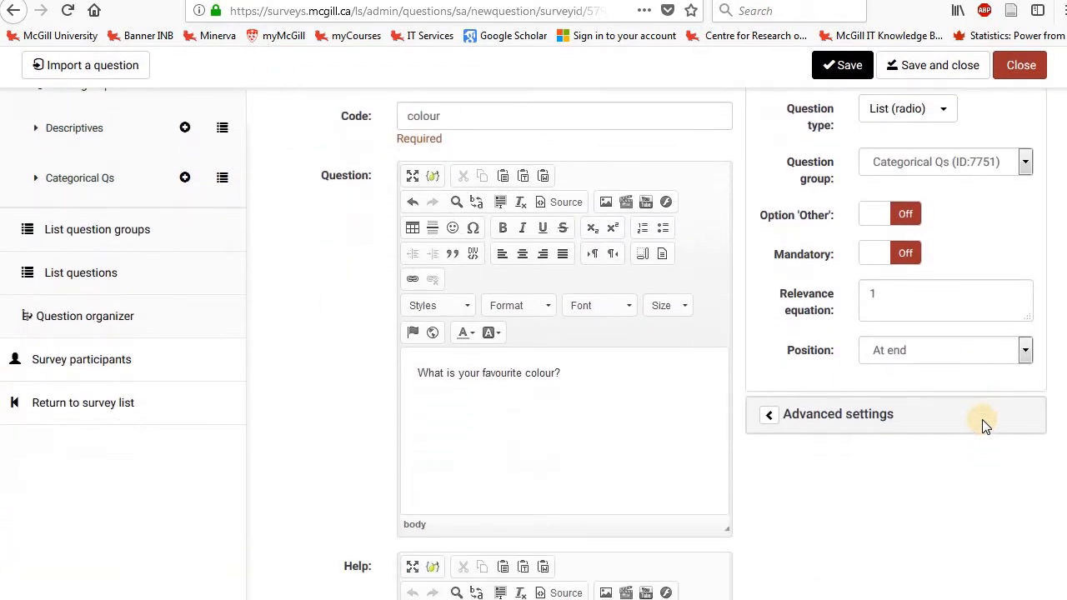
{"action": "scroll", "coordinate": [984, 425], "scroll_direction": "up", "scroll_amount": 2}
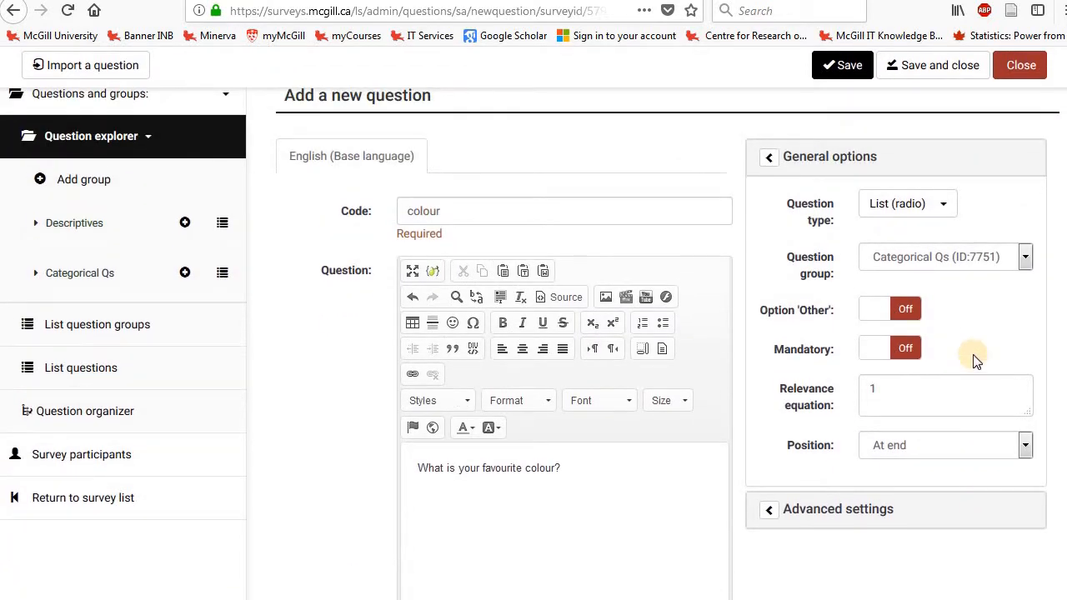
{"action": "left_click", "coordinate": [760, 266]}
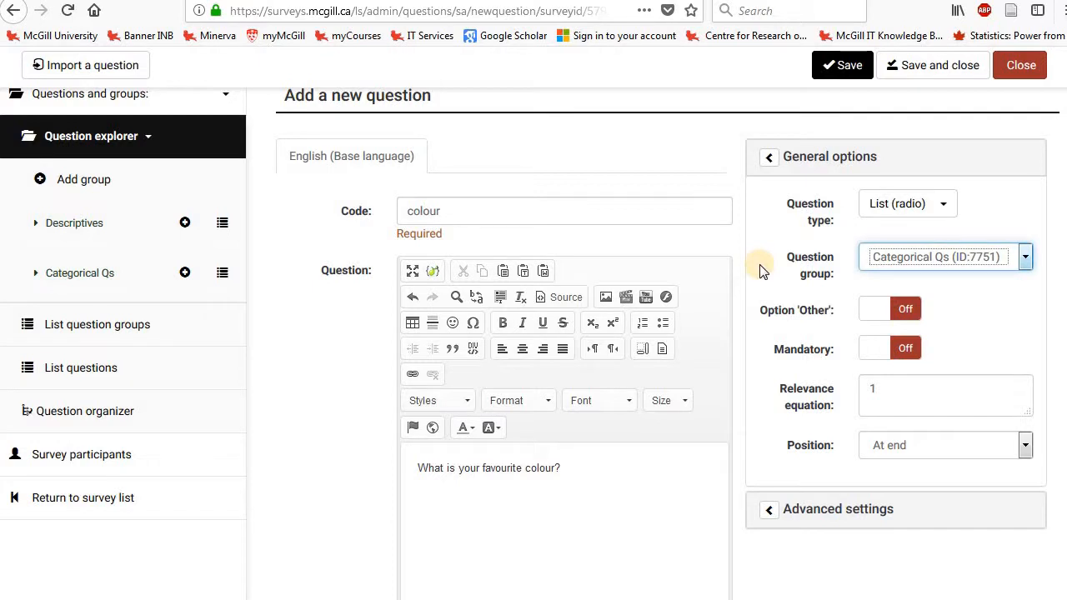
{"action": "left_click", "coordinate": [870, 321]}
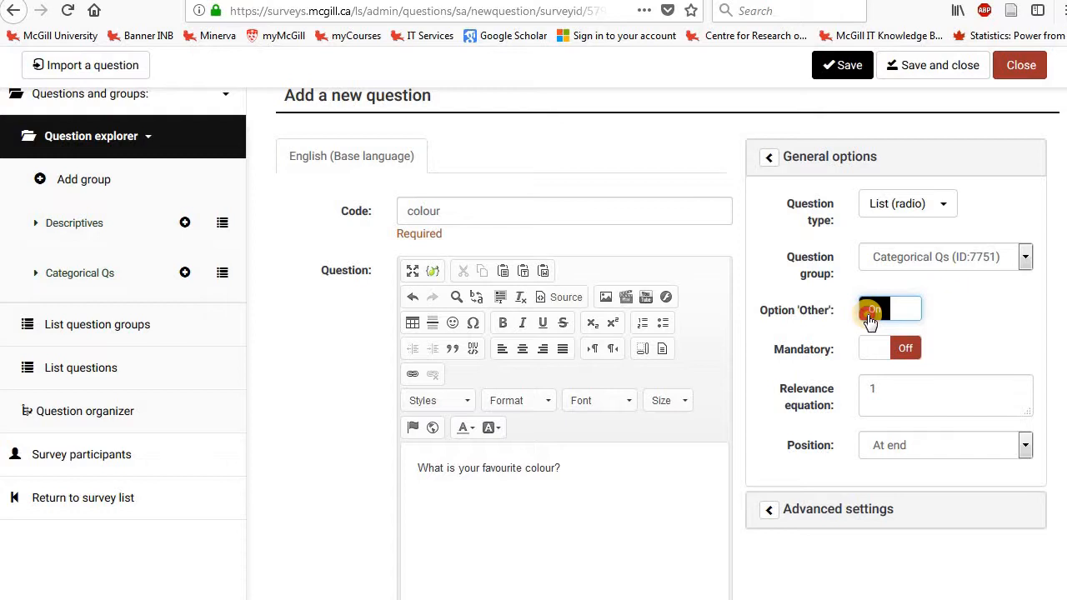
{"action": "left_click", "coordinate": [870, 322]}
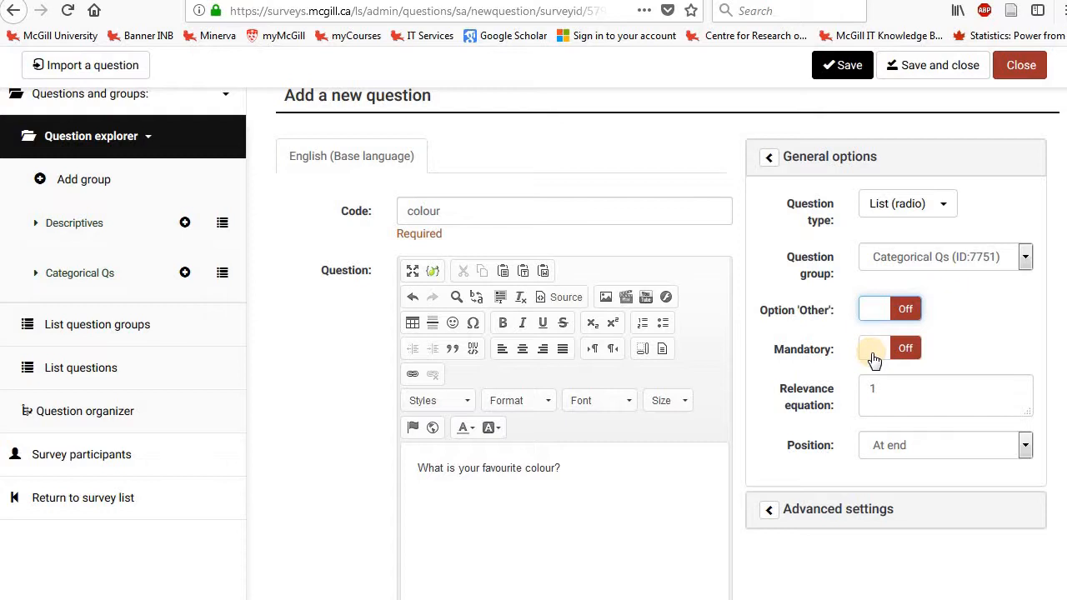
{"action": "left_click", "coordinate": [874, 359]}
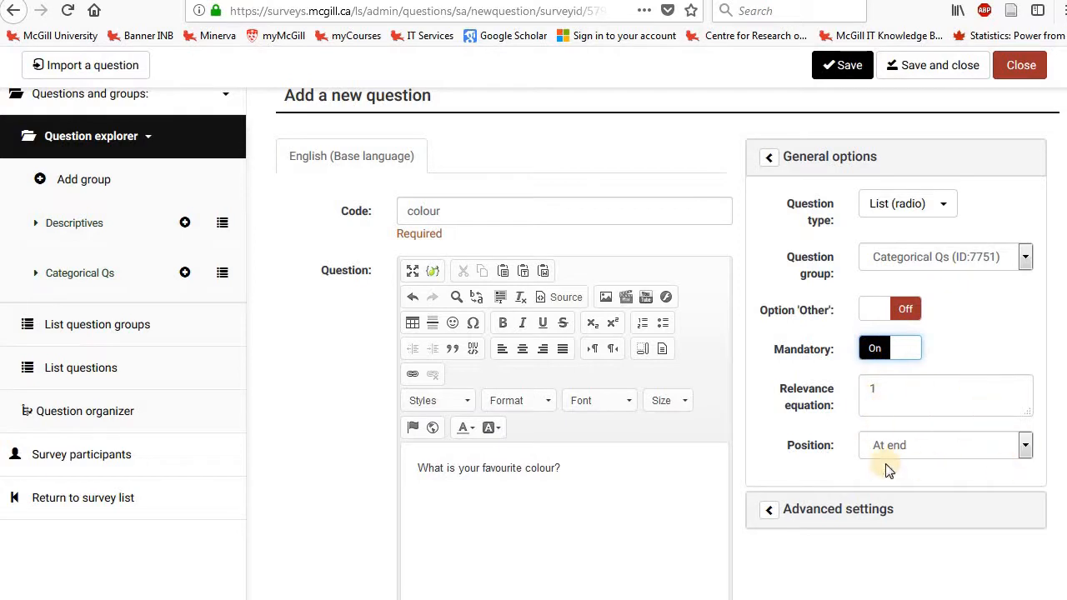
- Review the colour question's advanced settings for display, logic, other and statistics
{"action": "left_click", "coordinate": [825, 511]}
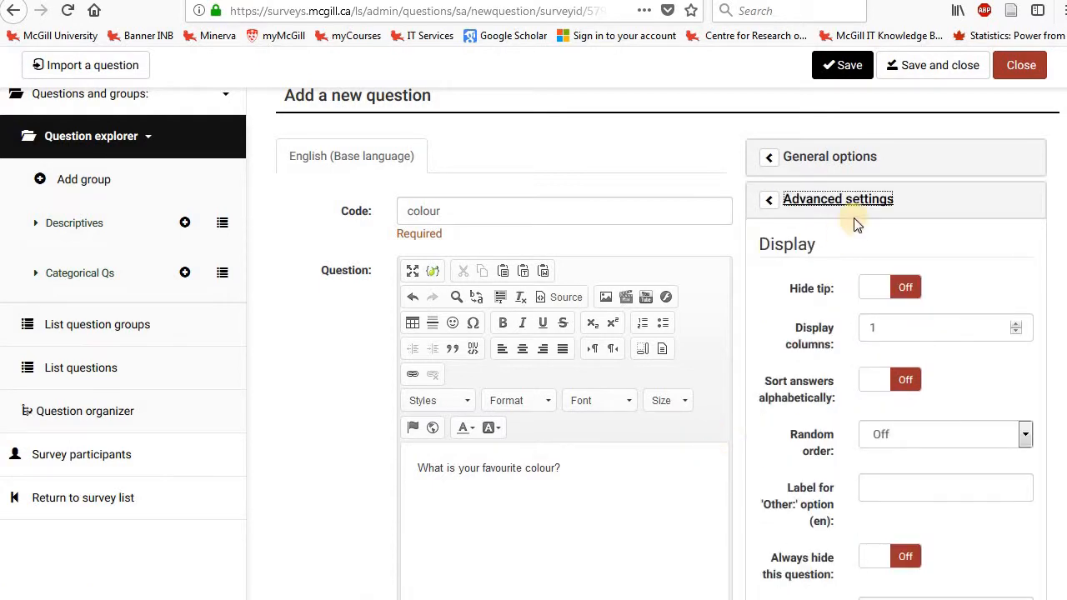
{"action": "mouse_move", "coordinate": [749, 447]}
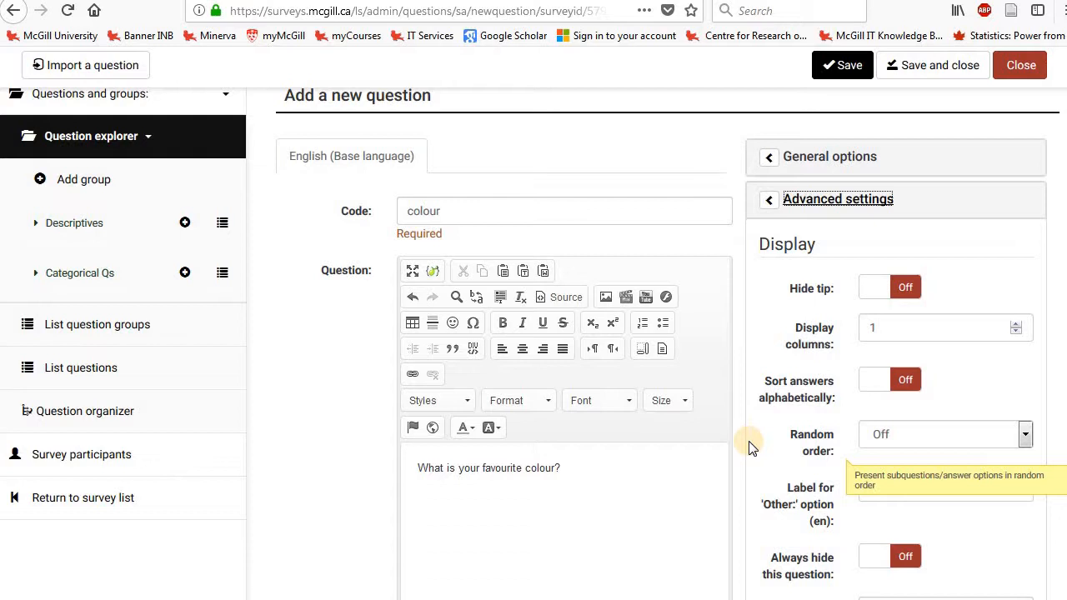
{"action": "scroll", "coordinate": [748, 448], "scroll_direction": "down", "scroll_amount": 6}
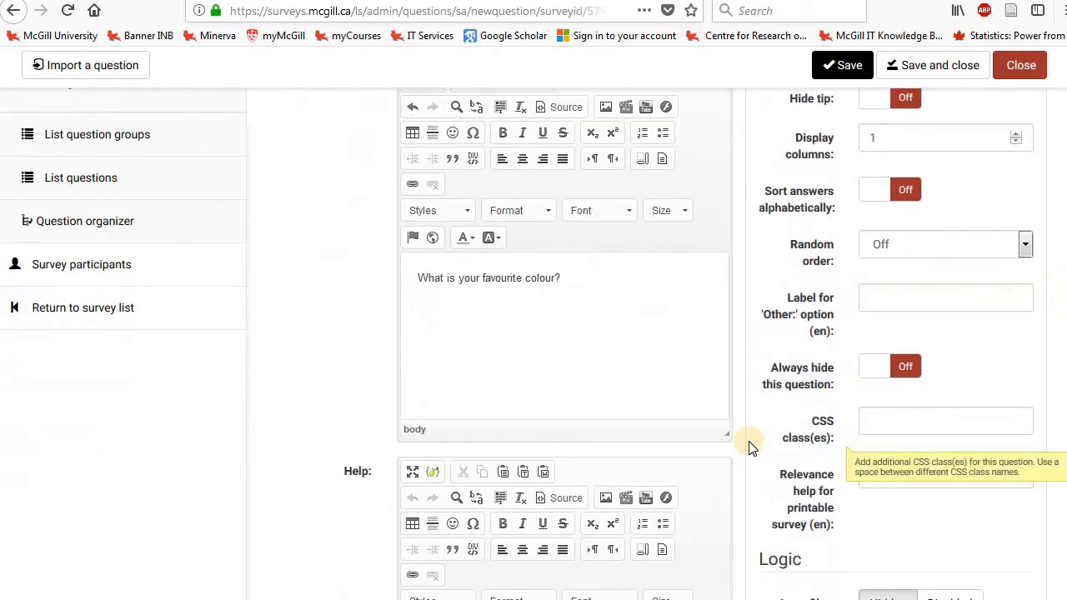
{"action": "scroll", "coordinate": [749, 448], "scroll_direction": "down", "scroll_amount": 3}
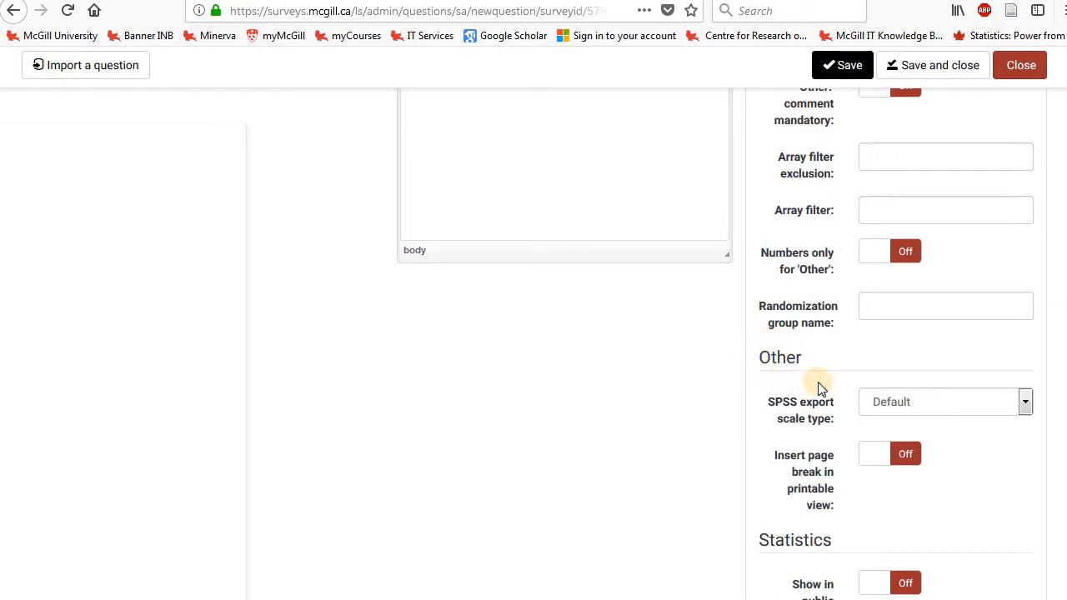
- Set the colour question's SPSS export scale type to Nominal
{"action": "mouse_move", "coordinate": [776, 406]}
{"action": "left_click", "coordinate": [1023, 406]}
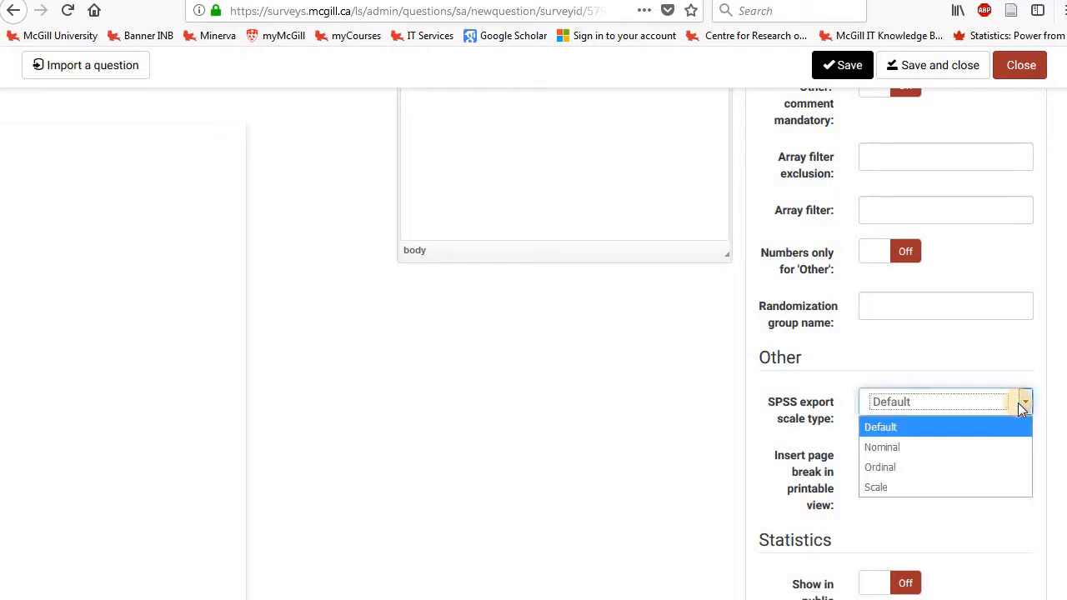
{"action": "left_click", "coordinate": [992, 447]}
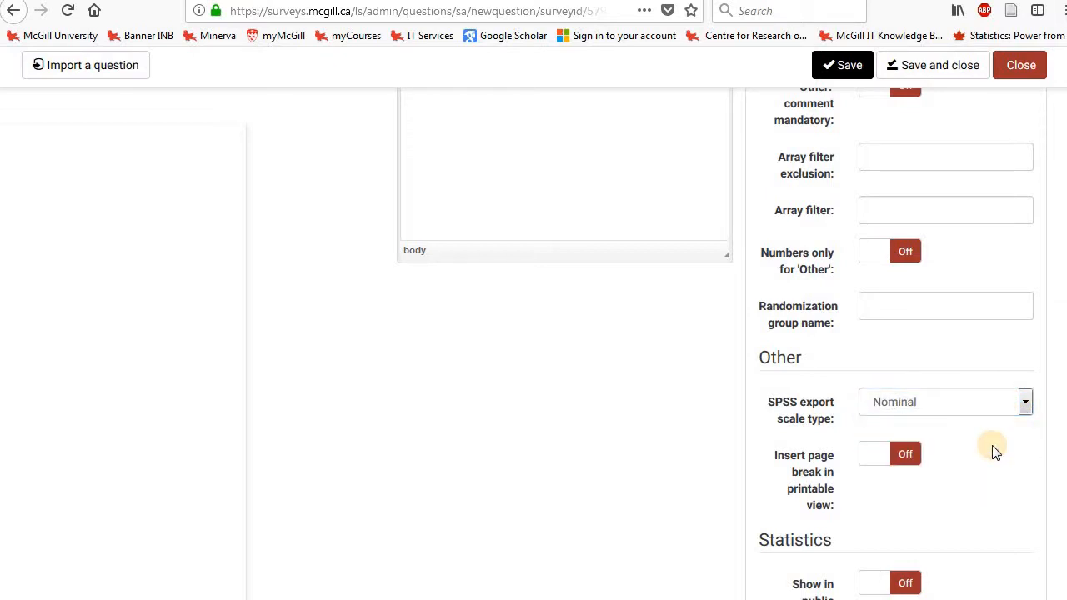
{"action": "left_click", "coordinate": [992, 412]}
{"action": "left_click", "coordinate": [984, 423]}
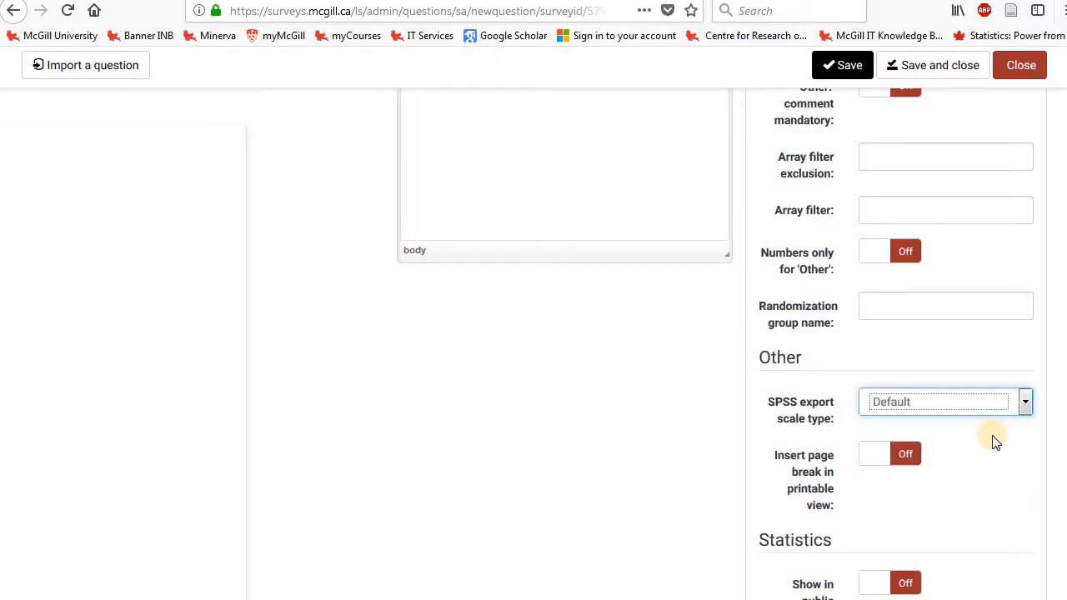
{"action": "left_click", "coordinate": [992, 436]}
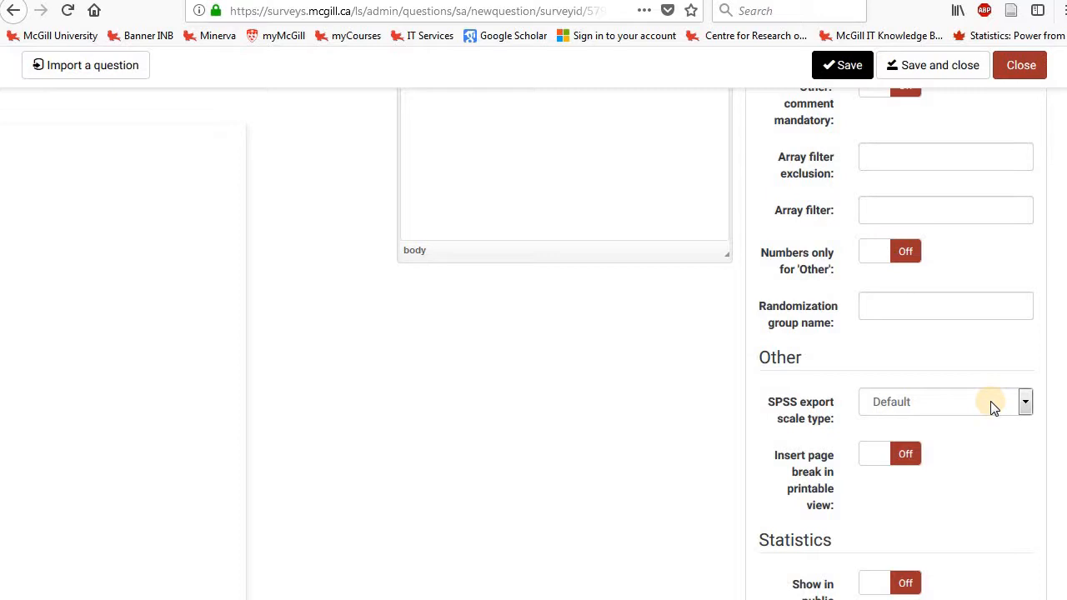
{"action": "left_click", "coordinate": [992, 407]}
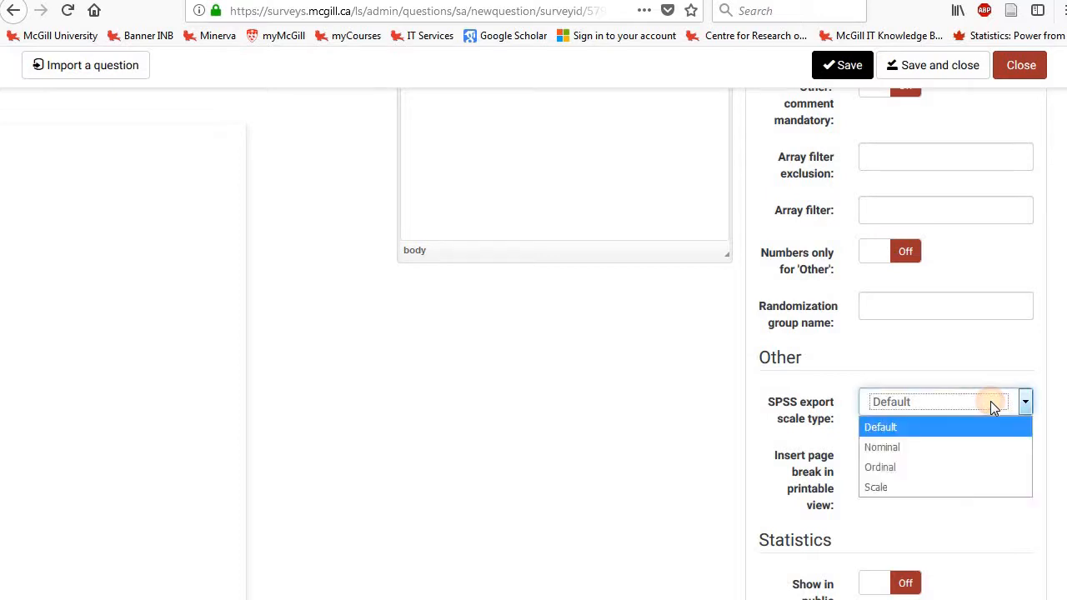
{"action": "left_click", "coordinate": [983, 448]}
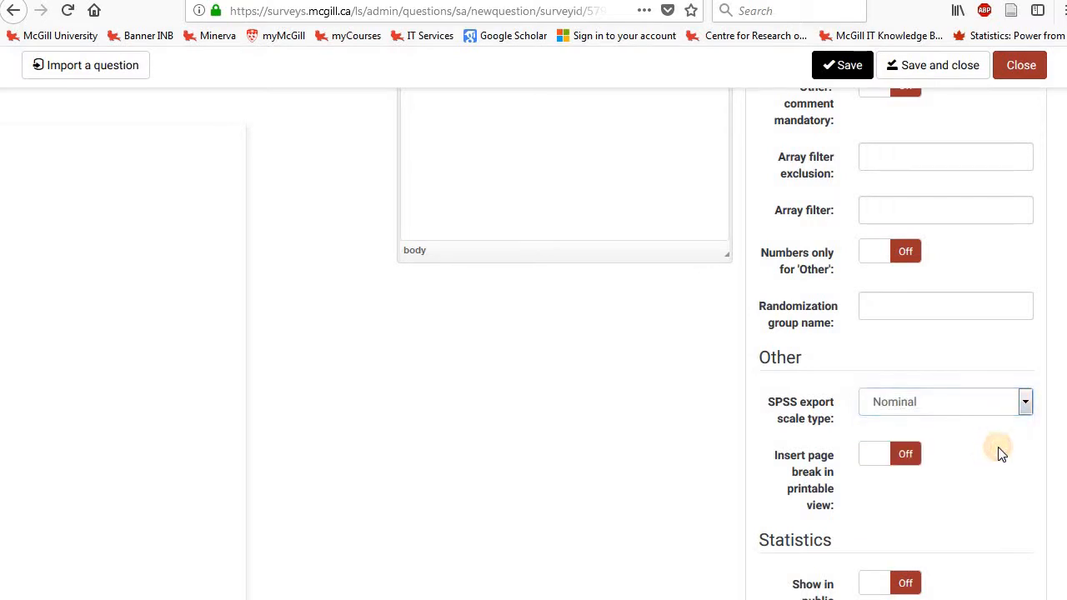
- Check the remaining statistics and timer settings, and save and close the new colour question
{"action": "scroll", "coordinate": [1000, 453], "scroll_direction": "down", "scroll_amount": 2}
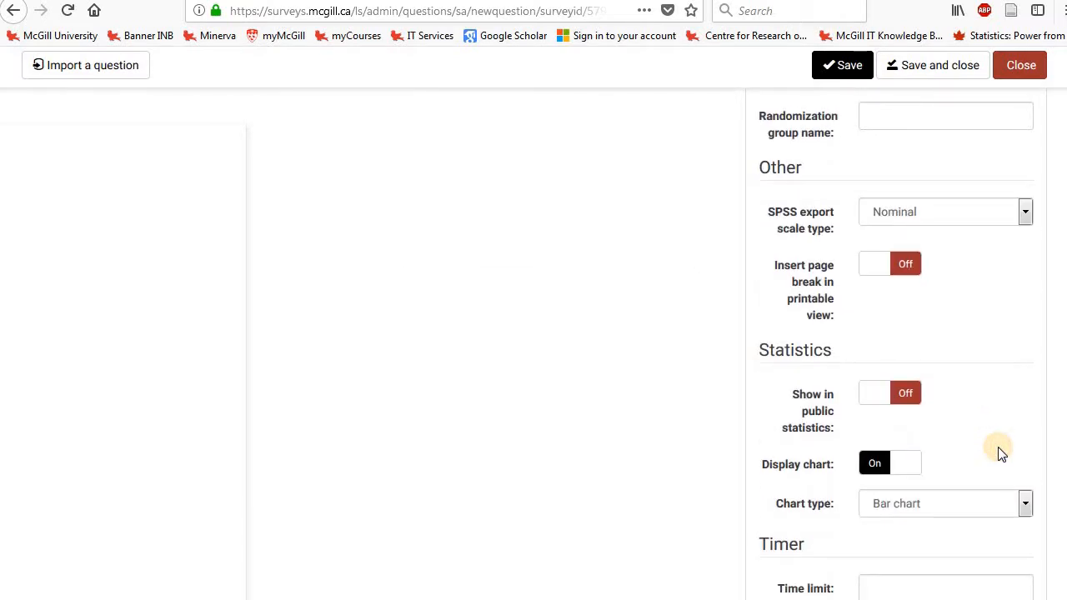
{"action": "scroll", "coordinate": [1000, 450], "scroll_direction": "down", "scroll_amount": 6}
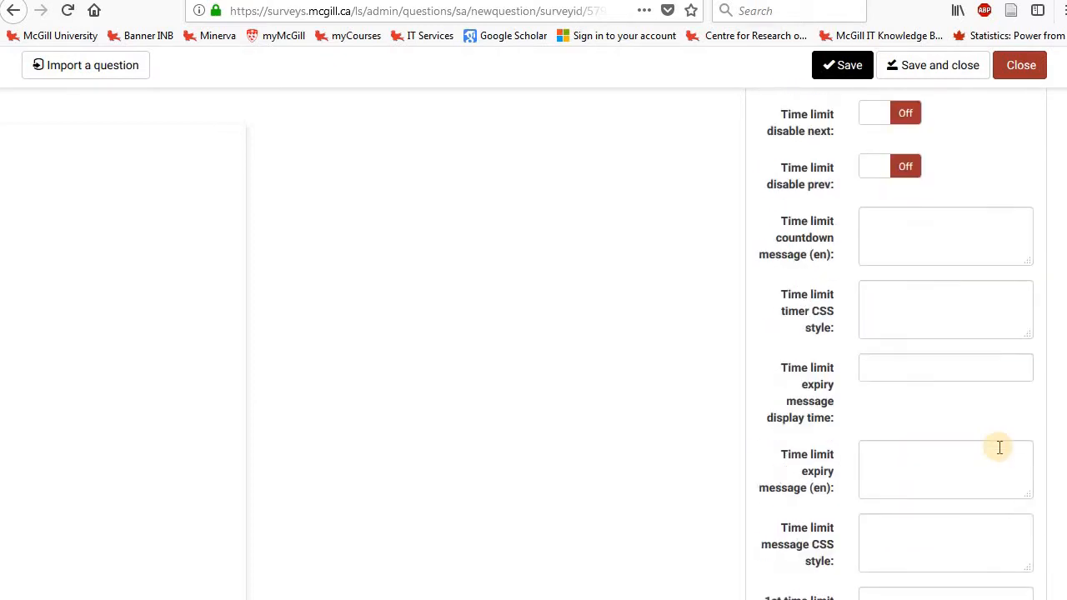
{"action": "scroll", "coordinate": [1000, 447], "scroll_direction": "down", "scroll_amount": 3}
{"action": "scroll", "coordinate": [999, 447], "scroll_direction": "up", "scroll_amount": 15}
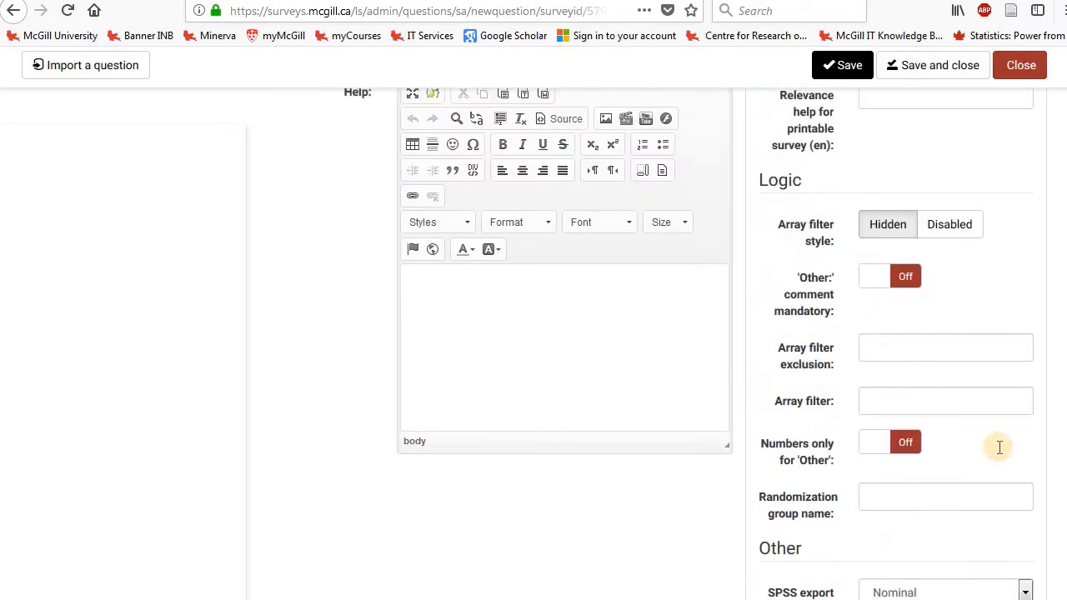
{"action": "scroll", "coordinate": [999, 447], "scroll_direction": "up", "scroll_amount": 7}
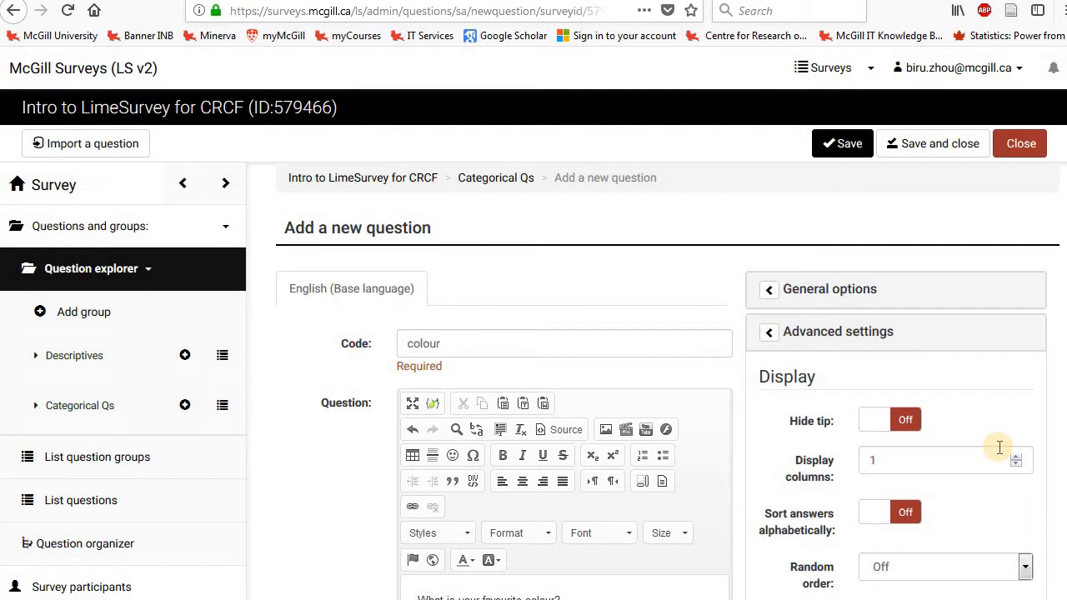
{"action": "left_click", "coordinate": [957, 157]}
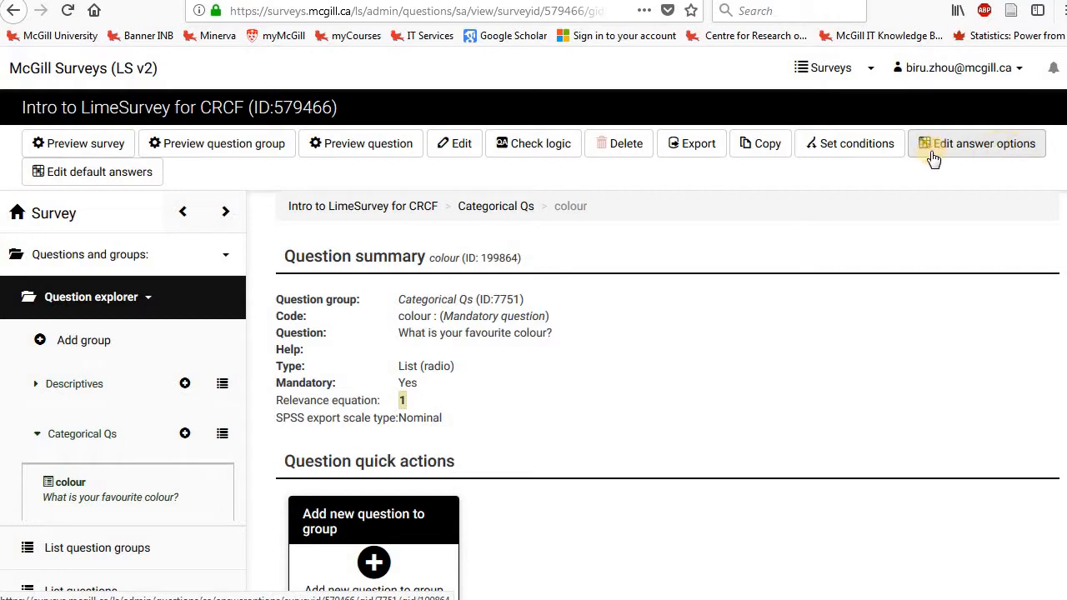
- Open the colour question's answer options and give the first one code 1 and the text "Black"
{"action": "left_click", "coordinate": [1011, 158]}
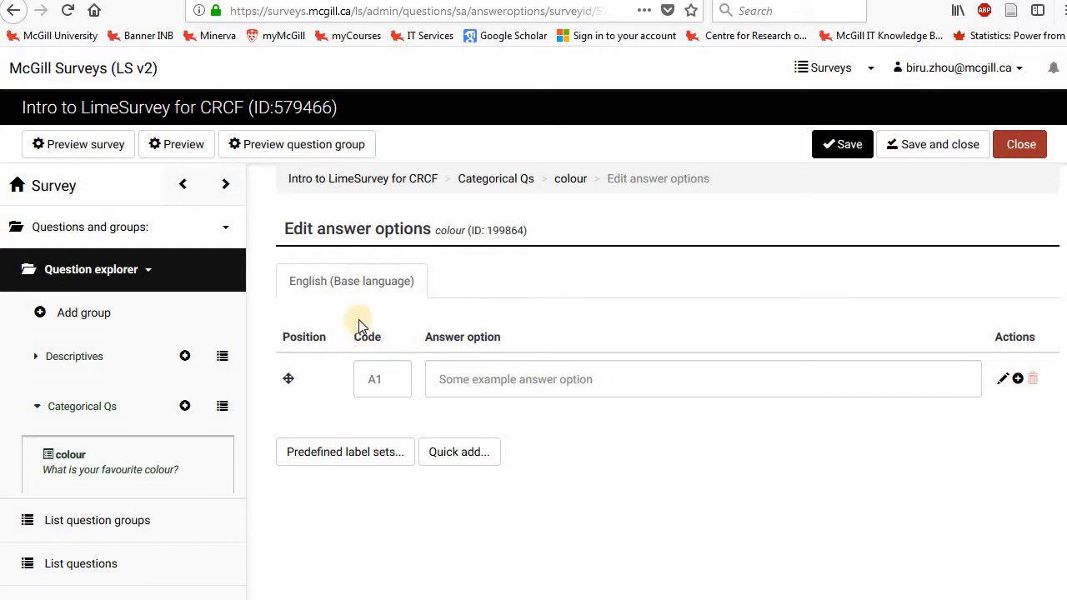
{"action": "left_click", "coordinate": [394, 382]}
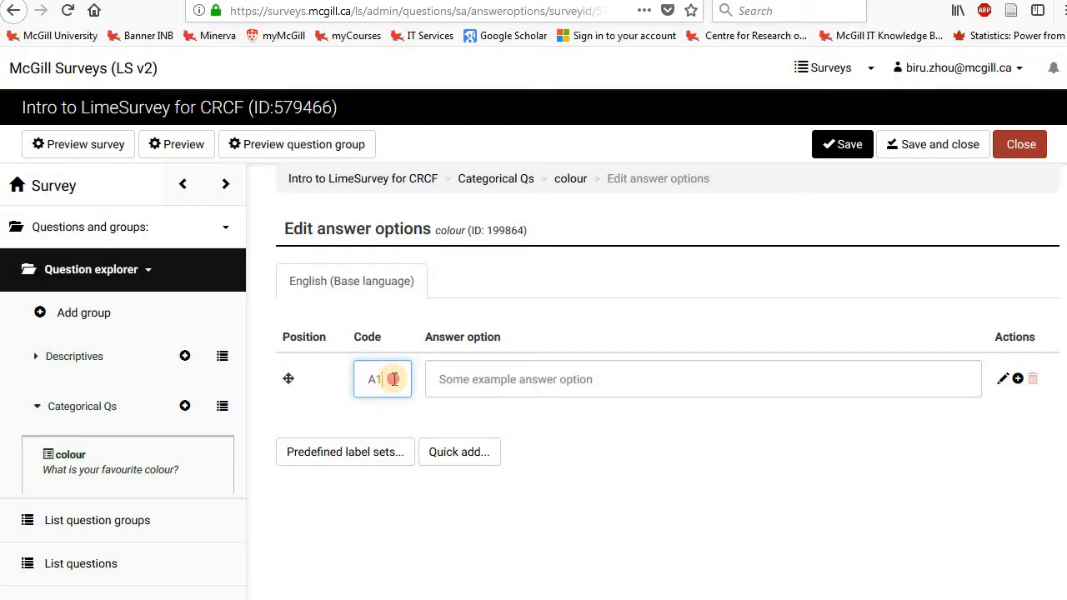
{"action": "double_click", "coordinate": [395, 379]}
{"action": "key", "text": "BackSpace"}
{"action": "type", "text": "1"}
{"action": "left_click", "coordinate": [450, 376]}
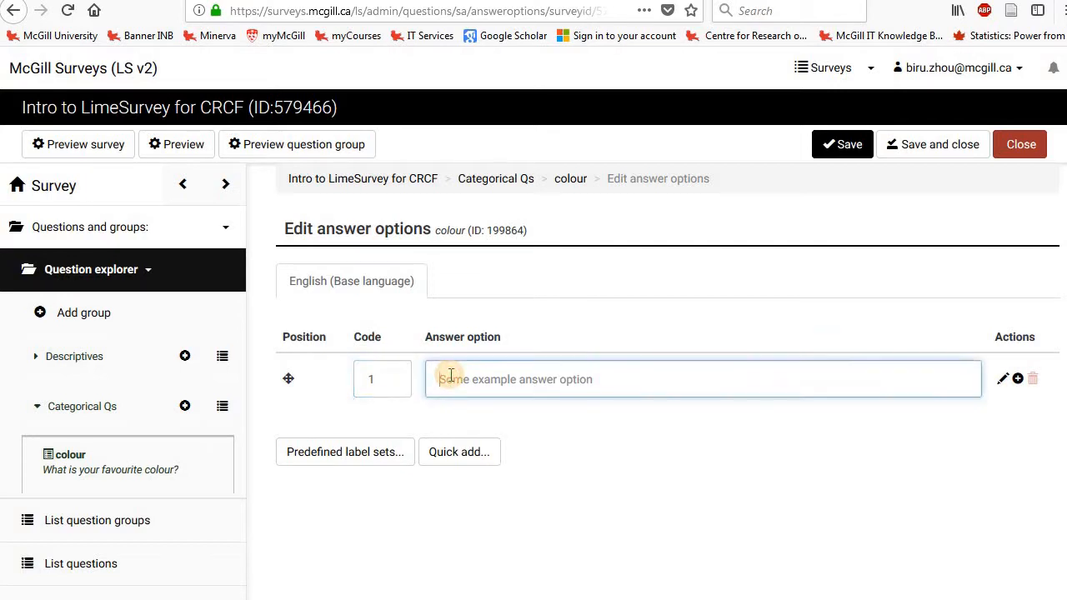
{"action": "type", "text": "Black"}
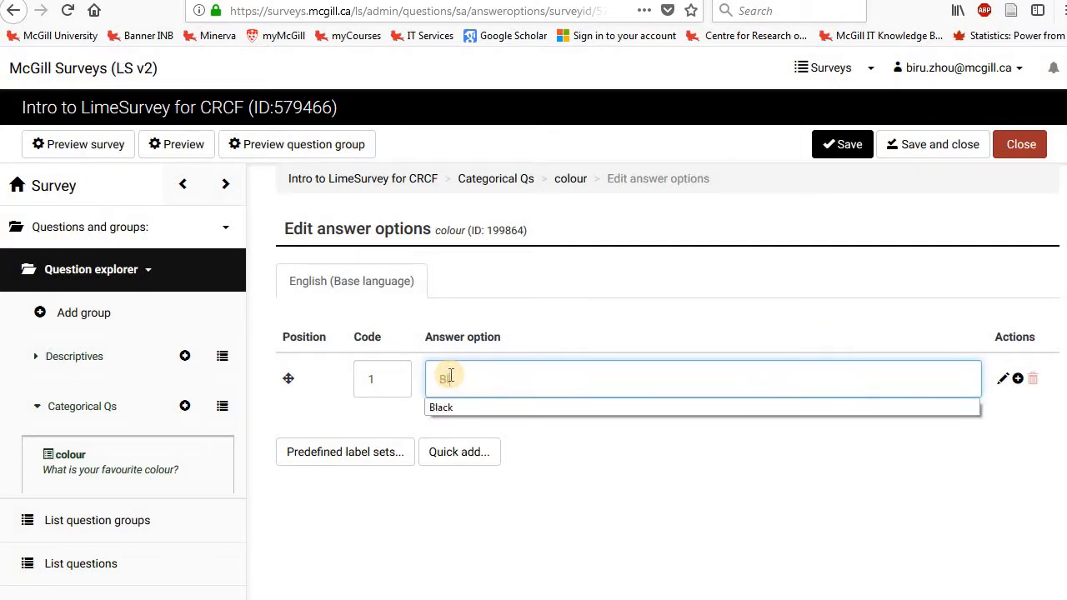
{"action": "left_click", "coordinate": [581, 499]}
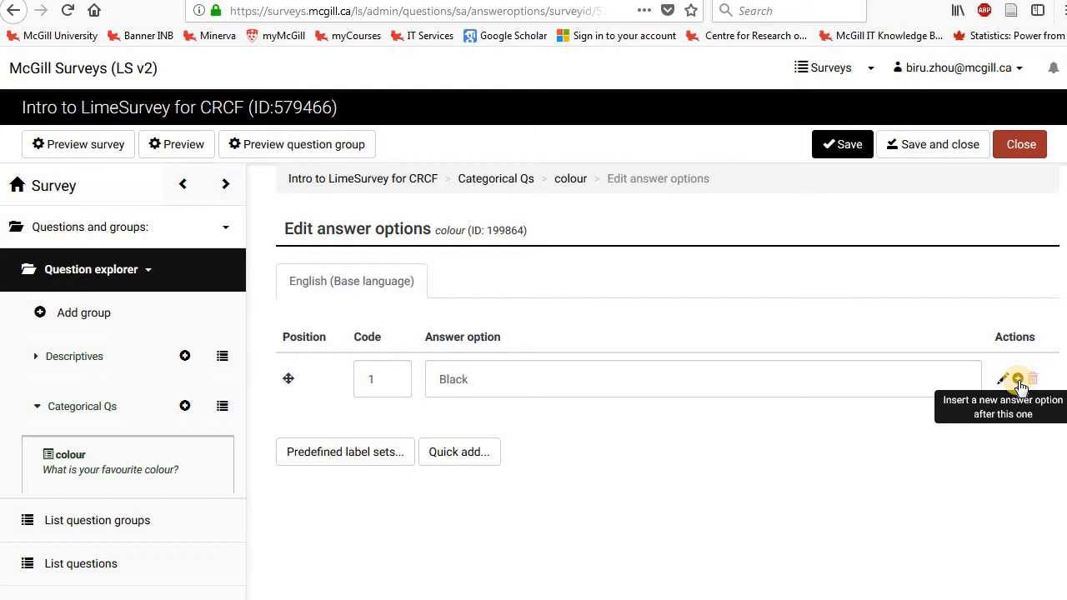
- Quick-add the answer options 1;Black, 2;Yellow, 3;Blue, 4;White and 5;Orange to the colour question, one per line
{"action": "left_click", "coordinate": [465, 464]}
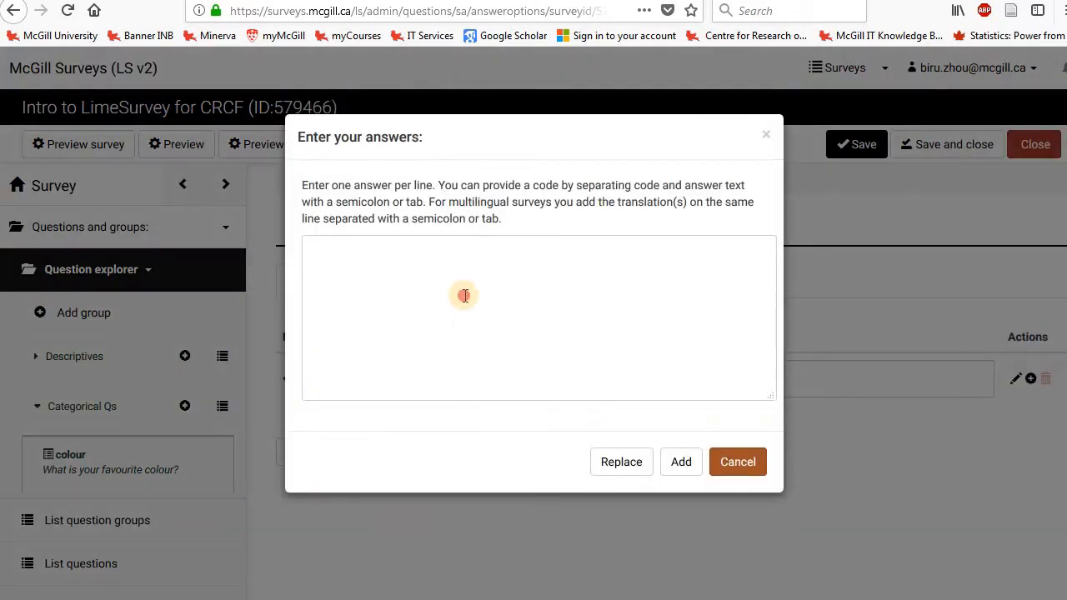
{"action": "left_click", "coordinate": [465, 296]}
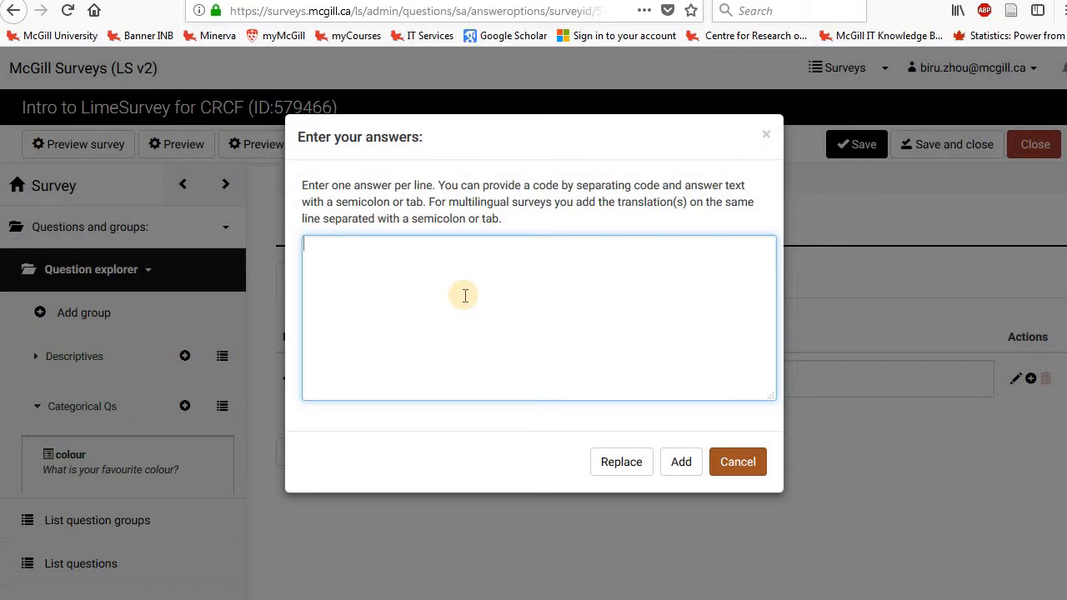
{"action": "type", "text": ";Black"}
{"action": "key", "text": "Return"}
{"action": "type", "text": "2;Yellow"}
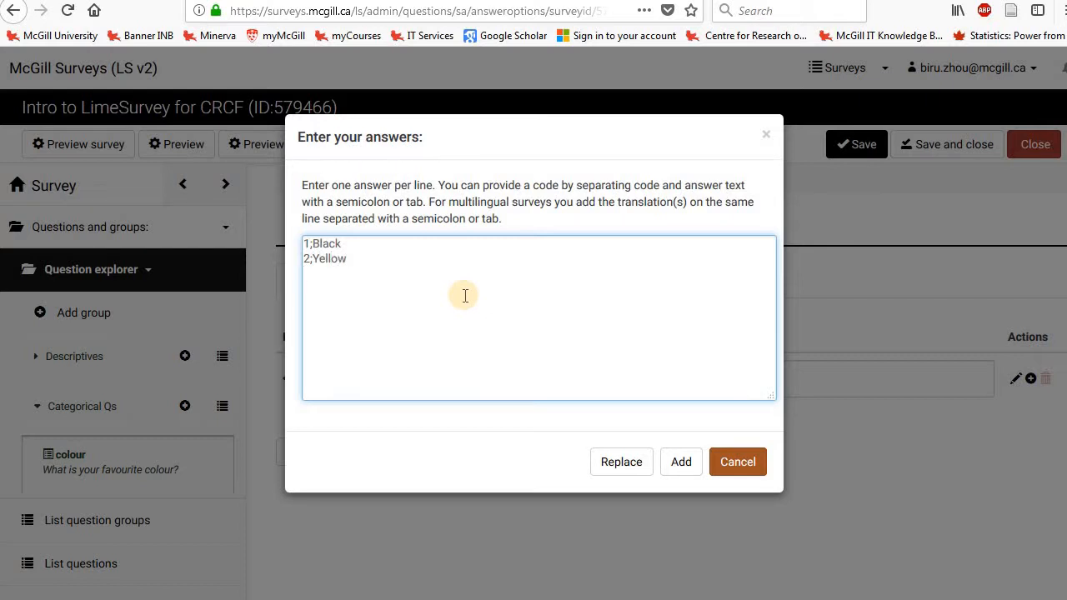
{"action": "key", "text": "Return"}
{"action": "type", "text": "3"}
{"action": "key", "text": "BackSpace"}
{"action": "type", "text": ";Blue"}
{"action": "key", "text": "Return"}
{"action": "type", "text": "4"}
{"action": "type", "text": ";"}
{"action": "type", "text": "White "}
{"action": "type", "text": "5"}
{"action": "type", "text": ";"}
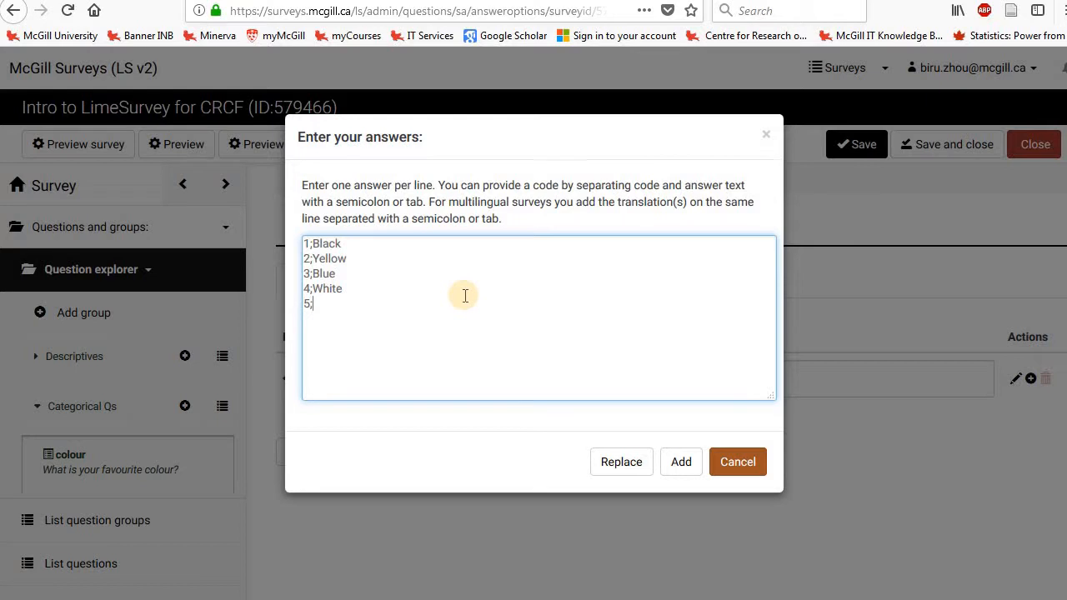
{"action": "type", "text": "Orange"}
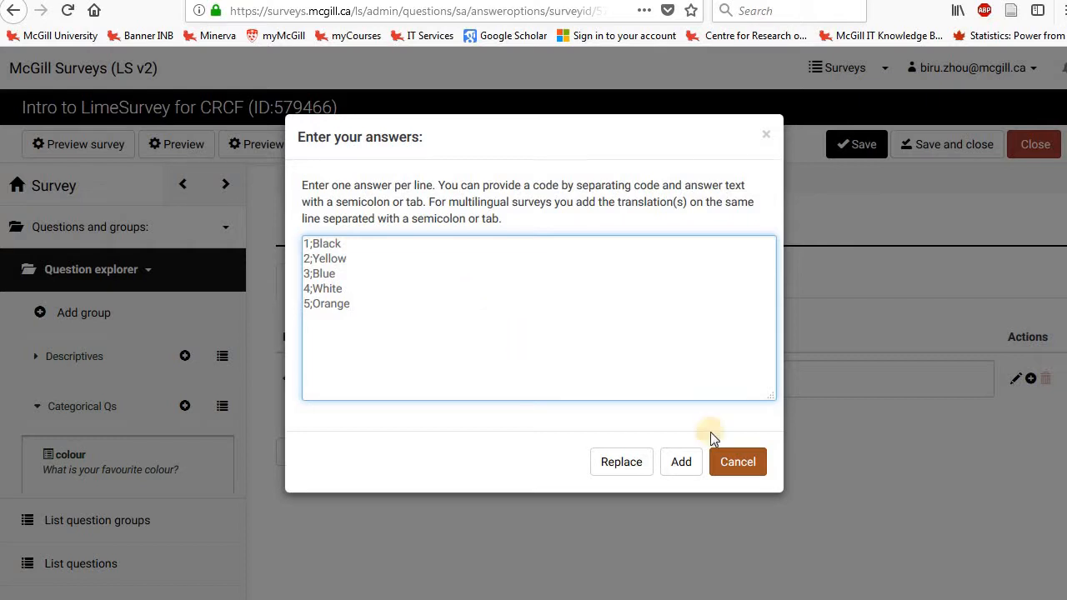
{"action": "left_click", "coordinate": [682, 464]}
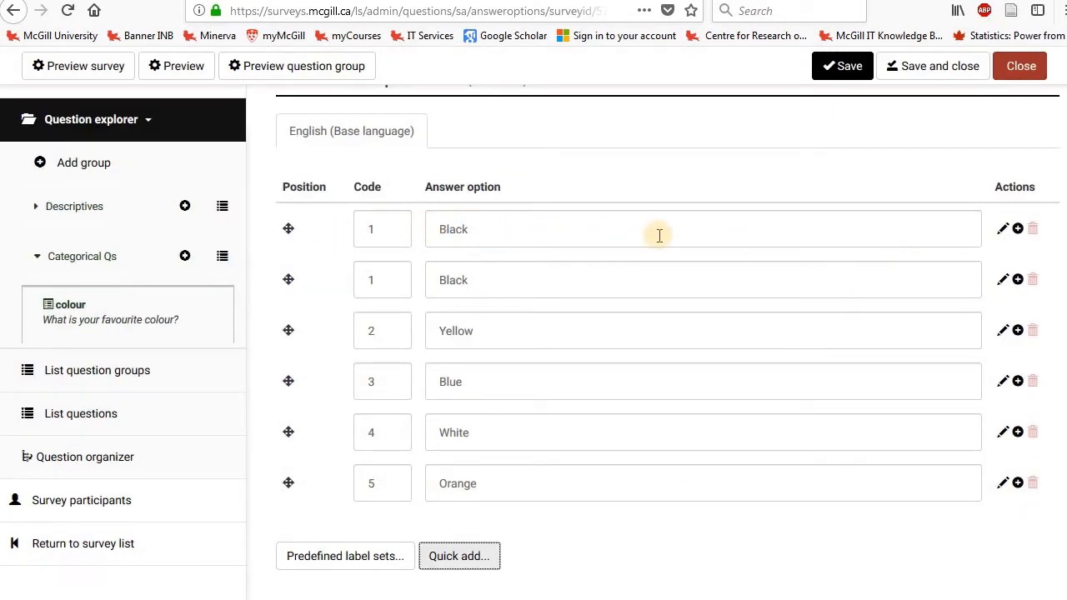
- Delete the duplicate Black answer option, and save and close the answer options
{"action": "left_click", "coordinate": [1034, 230]}
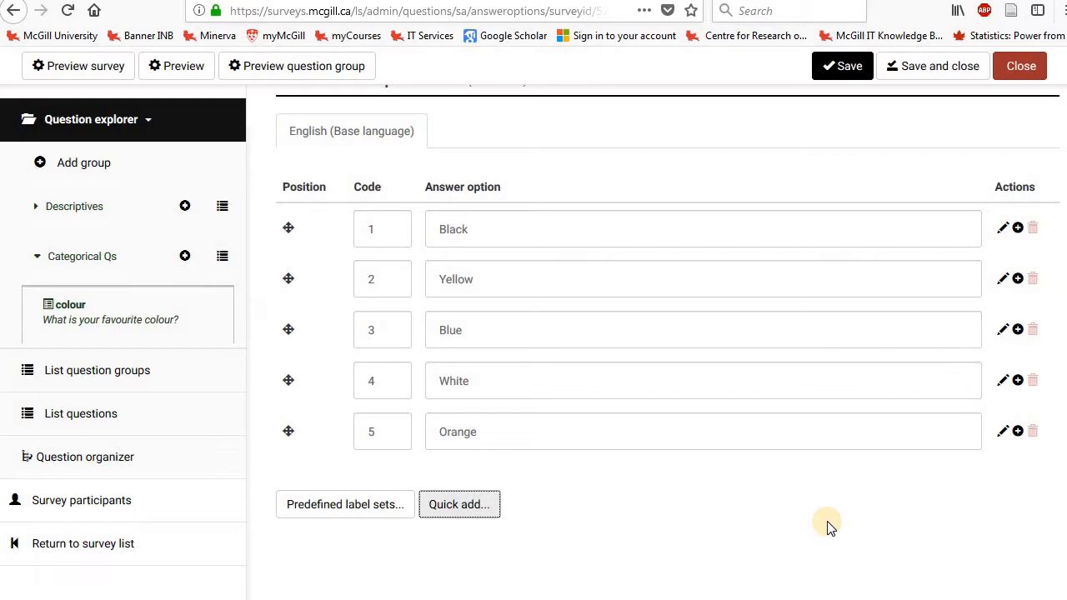
{"action": "left_click", "coordinate": [921, 74]}
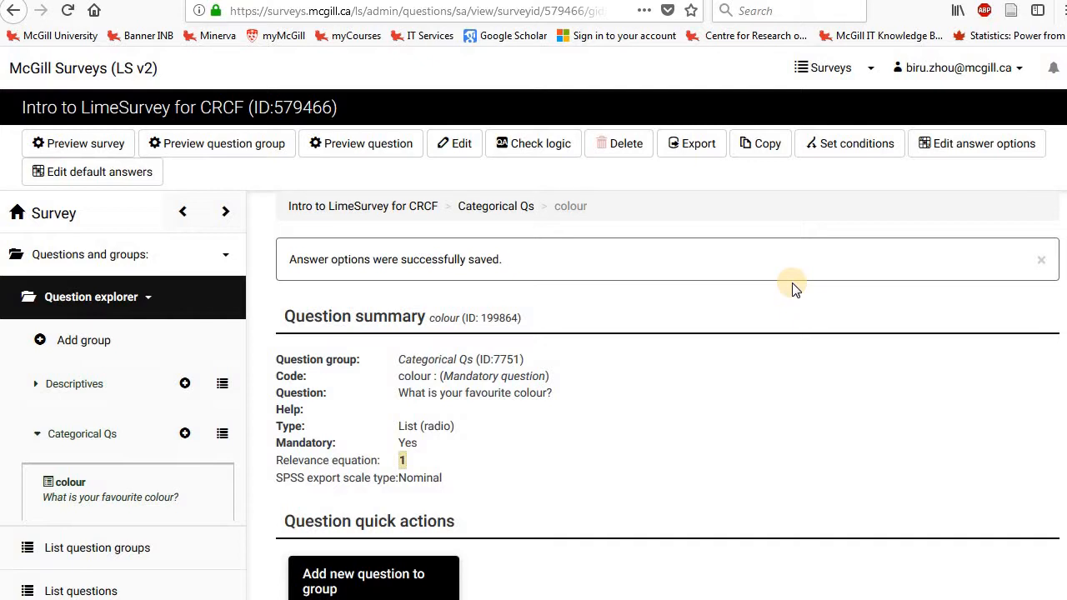
- Edit the colour question to turn the 'Other' option on and Mandatory off, and save and close it
{"action": "left_click", "coordinate": [451, 156]}
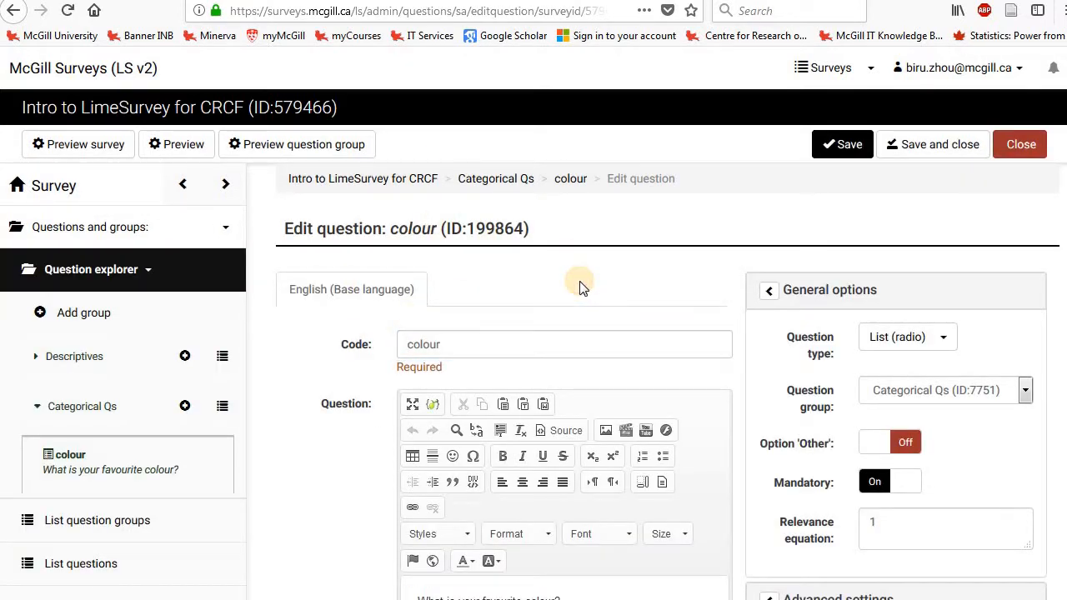
{"action": "scroll", "coordinate": [582, 287], "scroll_direction": "down", "scroll_amount": 3}
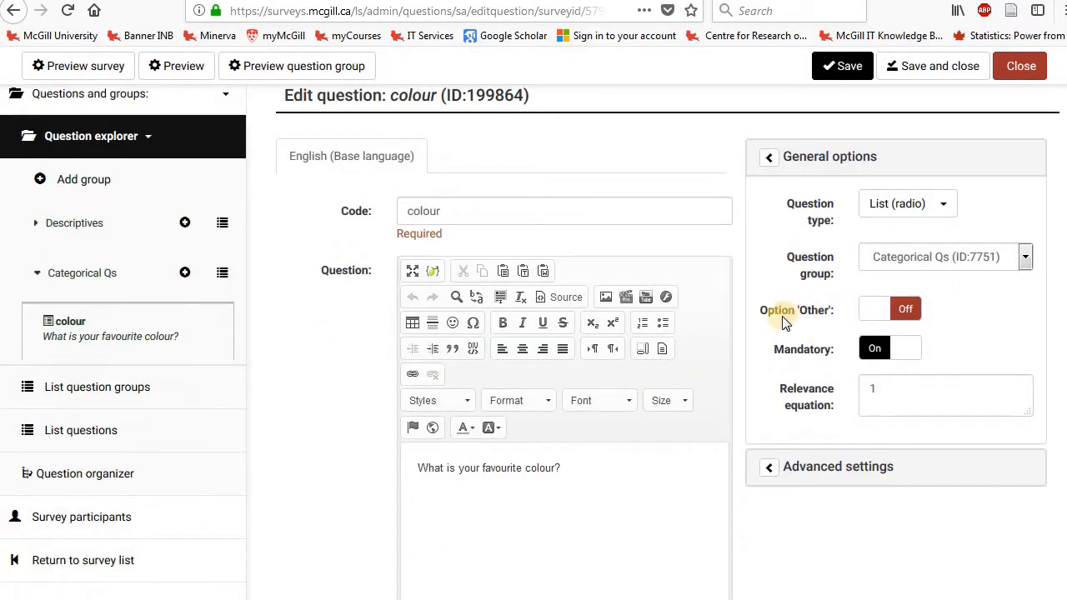
{"action": "left_click", "coordinate": [875, 317]}
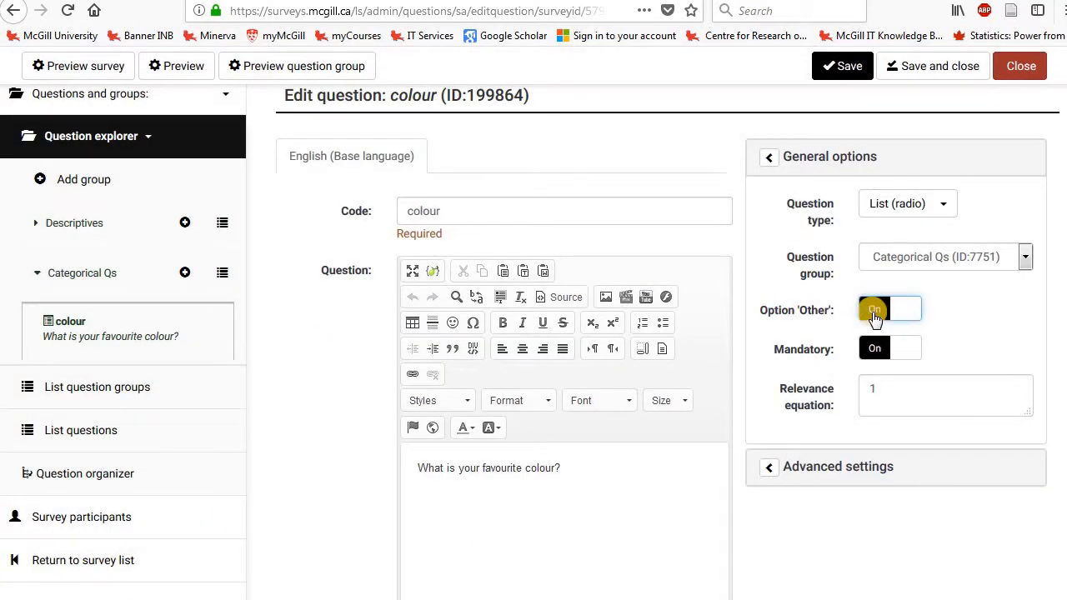
{"action": "left_click", "coordinate": [884, 353]}
{"action": "left_click", "coordinate": [885, 354]}
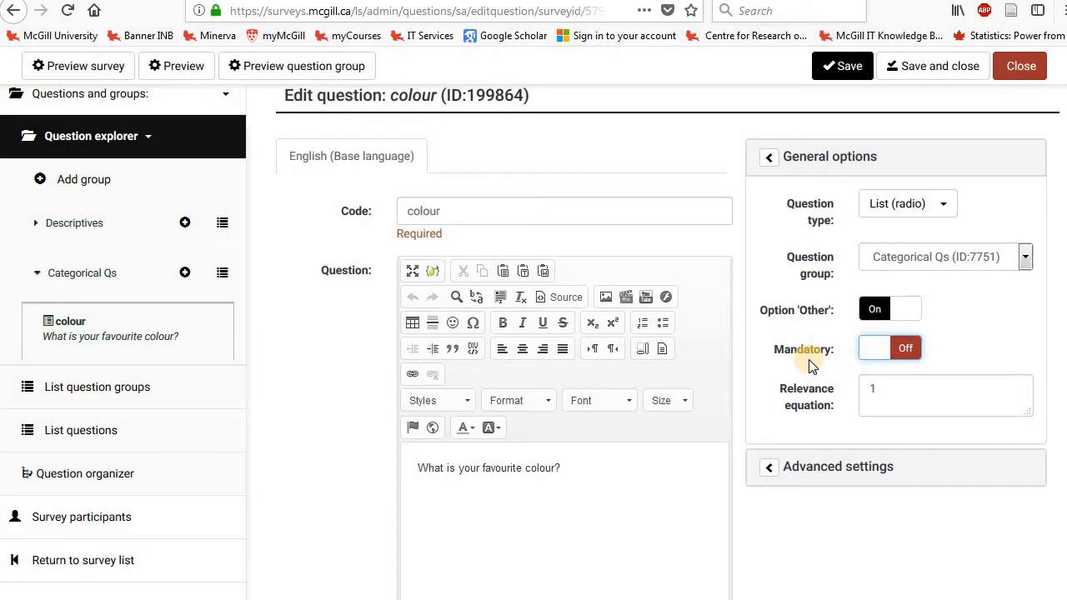
{"action": "scroll", "coordinate": [809, 367], "scroll_direction": "up", "scroll_amount": 3}
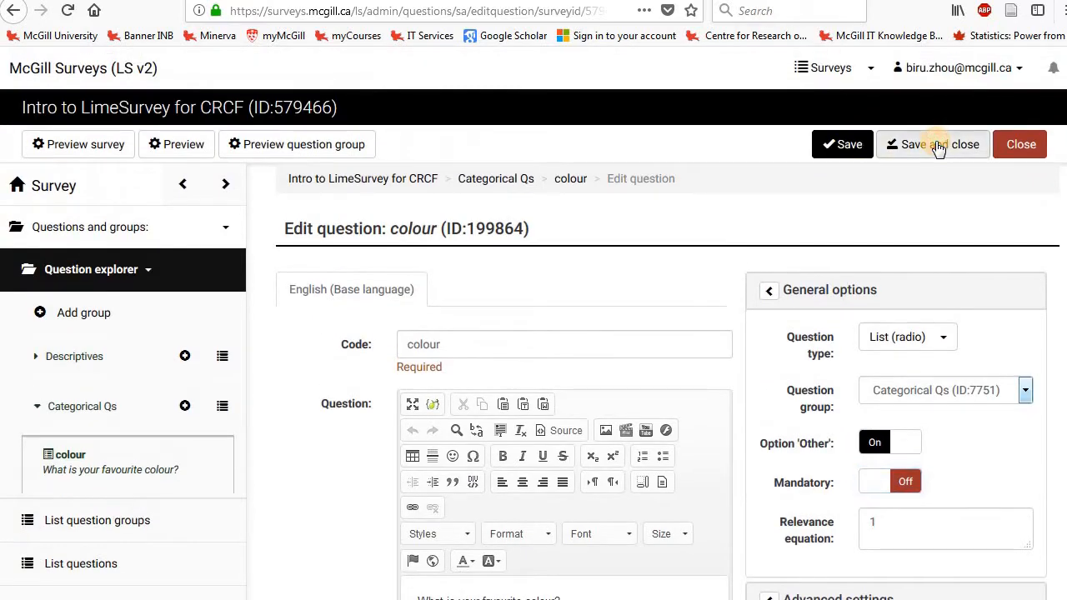
{"action": "left_click", "coordinate": [938, 146]}
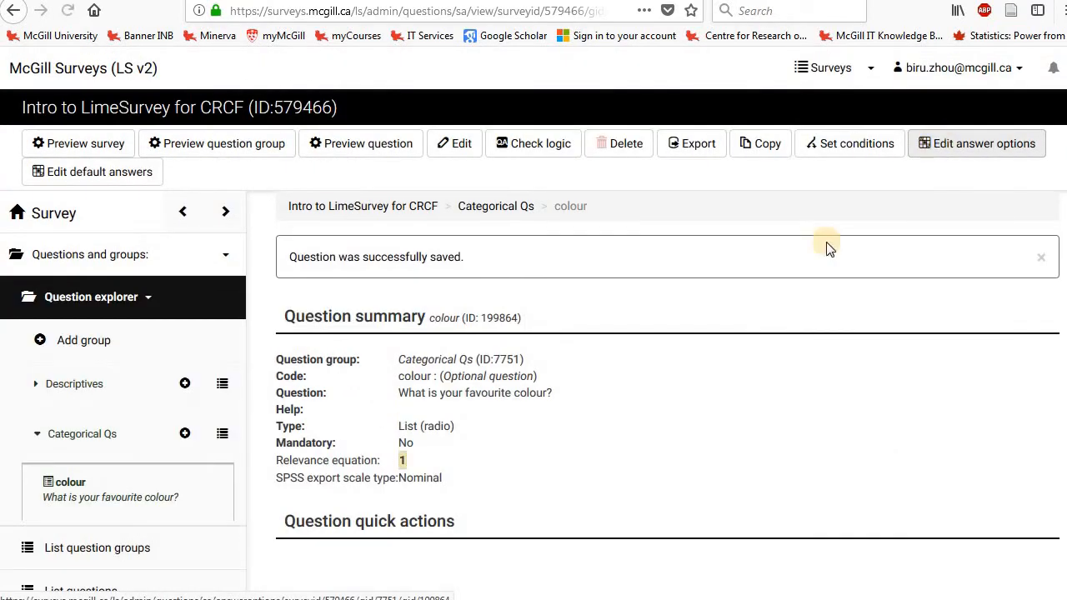
- Review the colour question's summary, preview the question as respondents see it, and close the preview
{"action": "scroll", "coordinate": [805, 297], "scroll_direction": "down", "scroll_amount": 3}
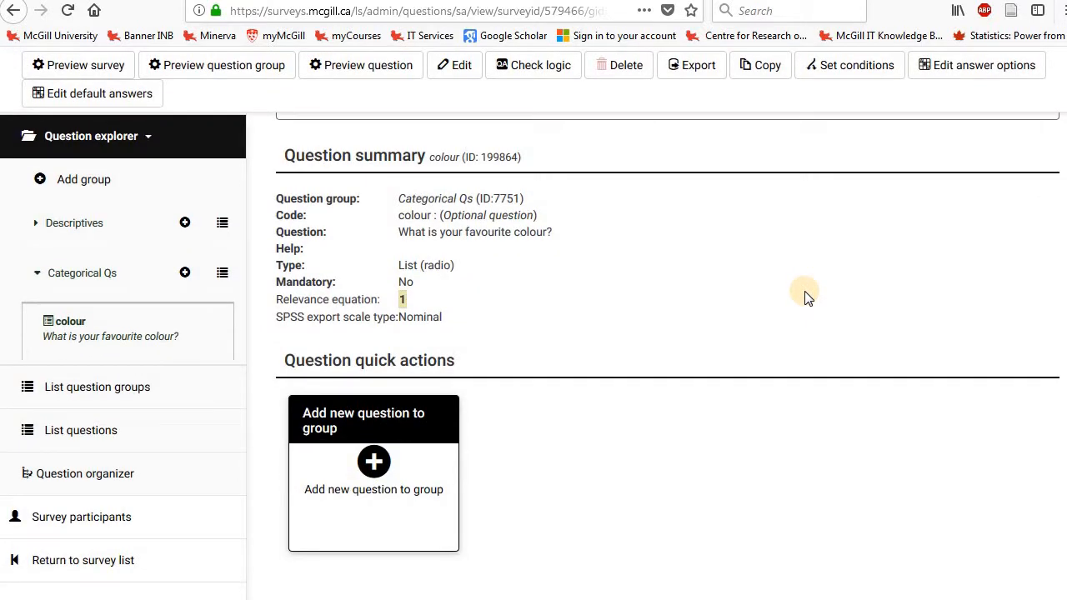
{"action": "scroll", "coordinate": [806, 297], "scroll_direction": "up", "scroll_amount": 3}
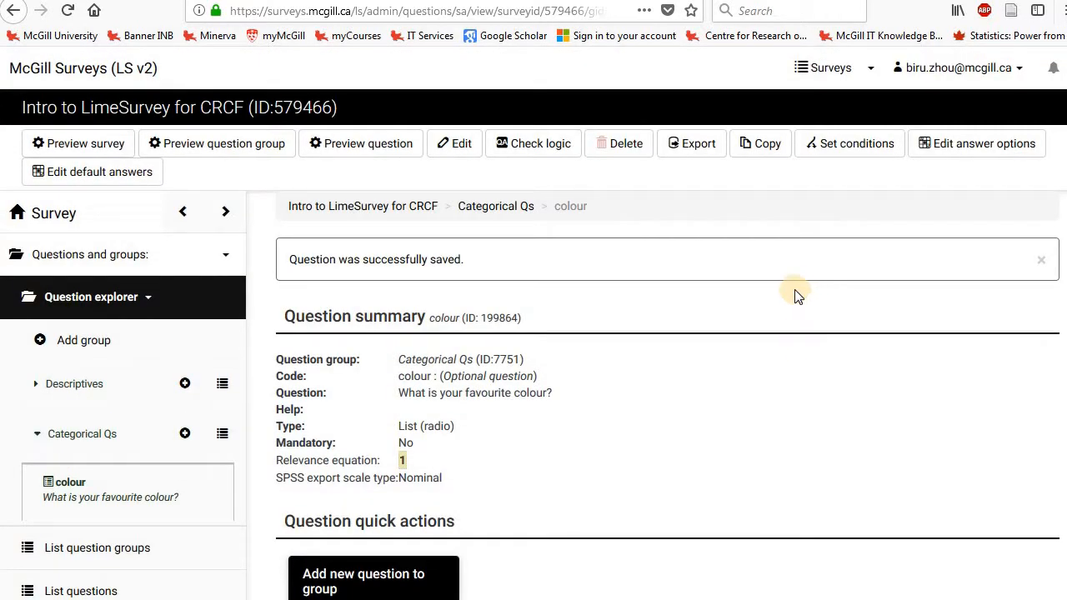
{"action": "left_click", "coordinate": [354, 157]}
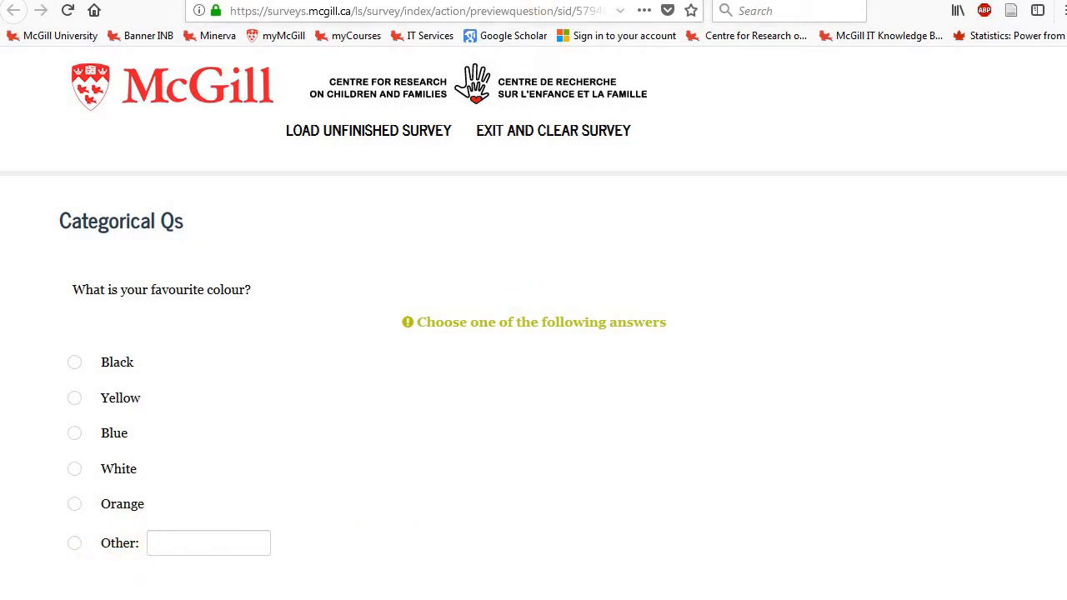
{"action": "left_click", "coordinate": [584, 1]}
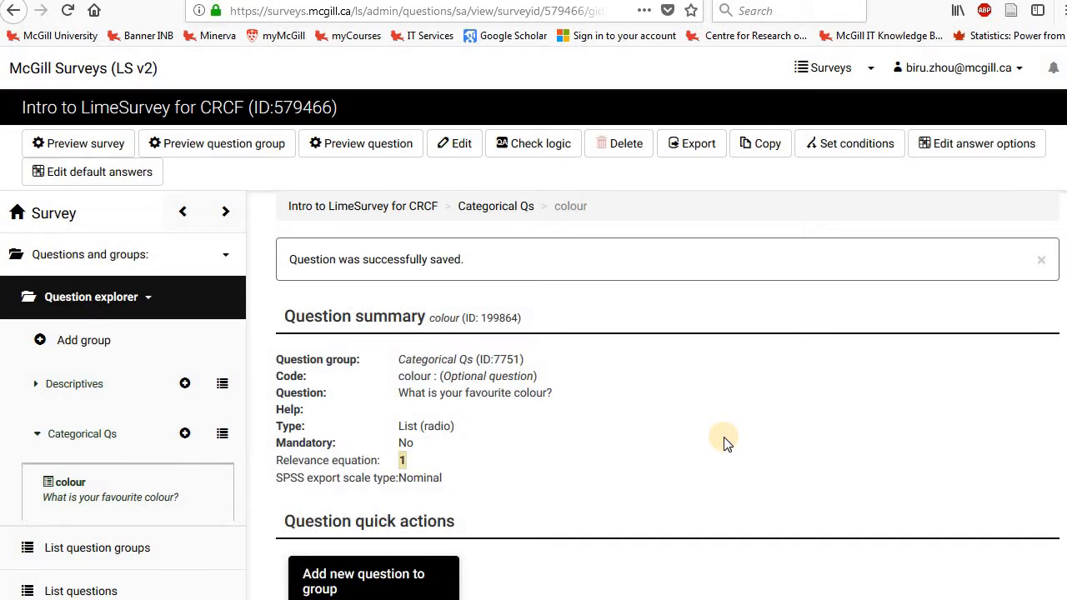
- Start a copy of the colour question and give the copy the code colour1
{"action": "left_click", "coordinate": [765, 158]}
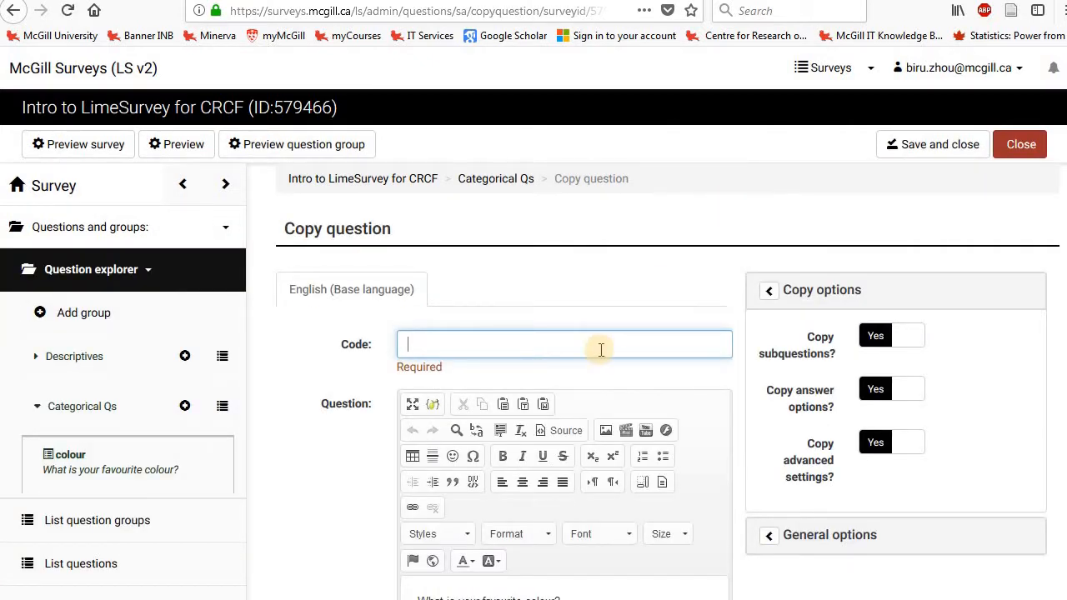
{"action": "left_click", "coordinate": [600, 349]}
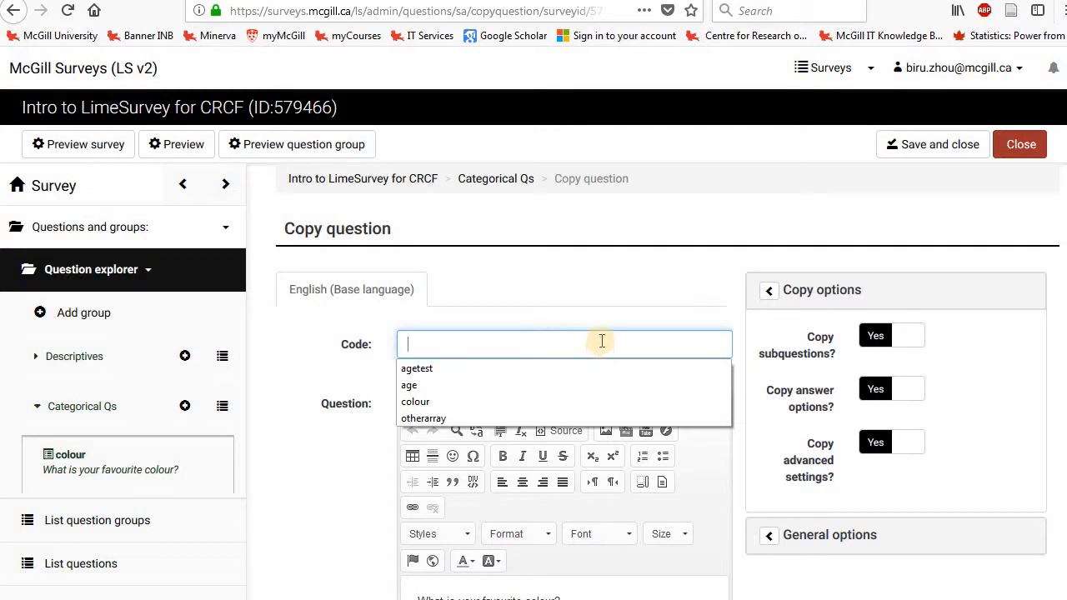
{"action": "type", "text": "co"}
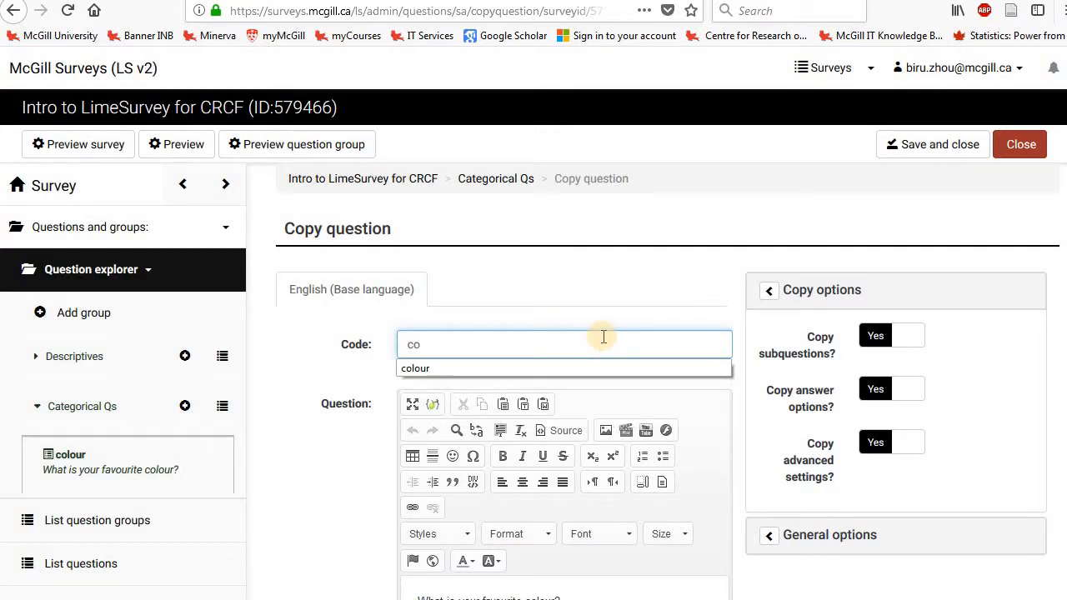
{"action": "type", "text": "lour2"}
{"action": "key", "text": "BackSpace"}
{"action": "type", "text": "1"}
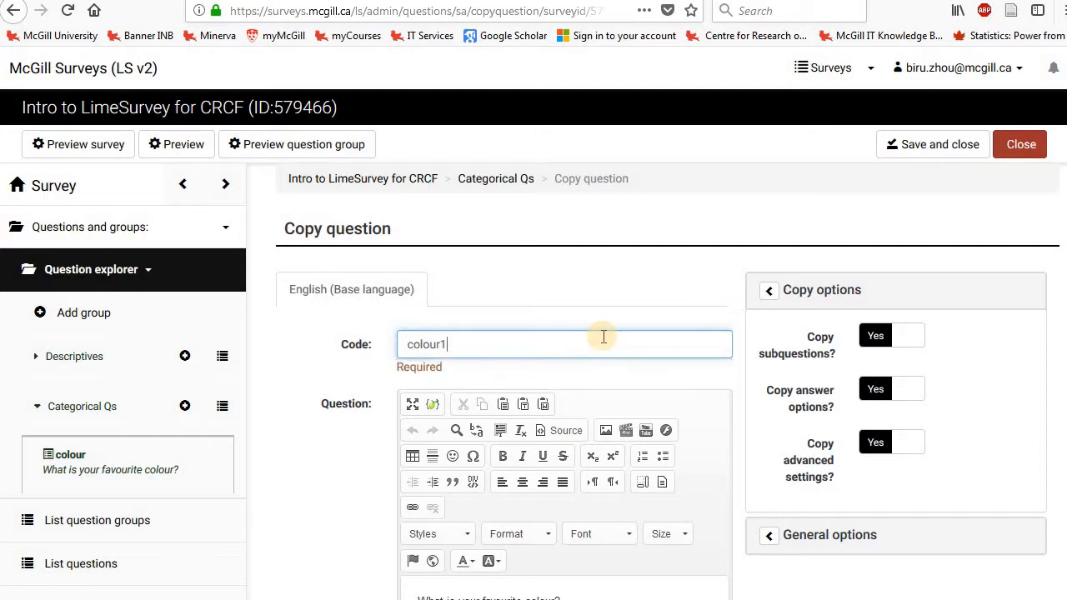
- Change the copy's question text to "What is your favourite colour 1?"
{"action": "scroll", "coordinate": [605, 334], "scroll_direction": "down", "scroll_amount": 3}
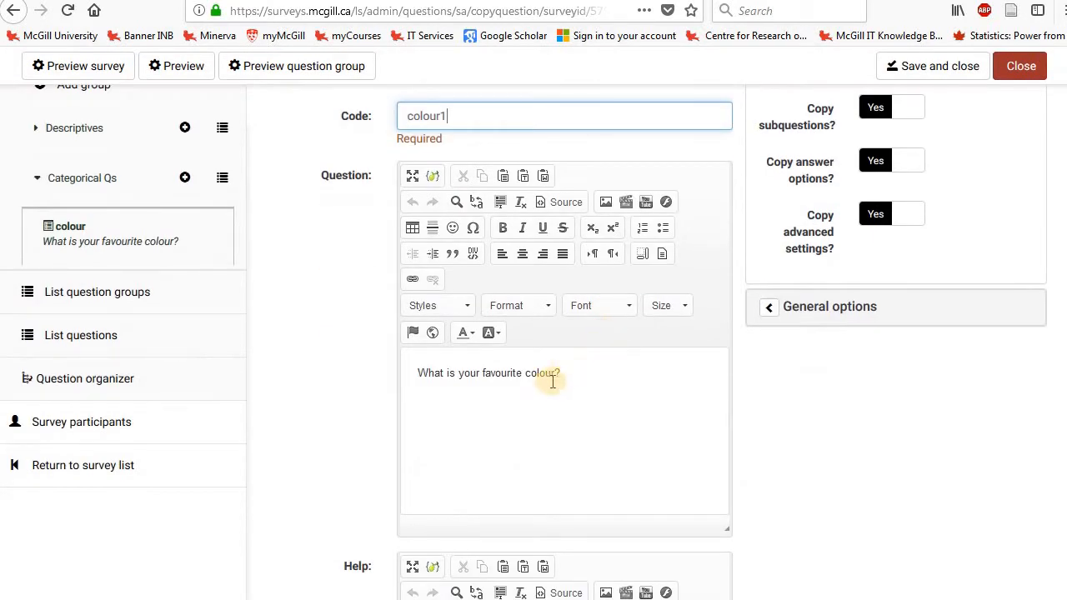
{"action": "left_click", "coordinate": [556, 374]}
{"action": "type", "text": "1"}
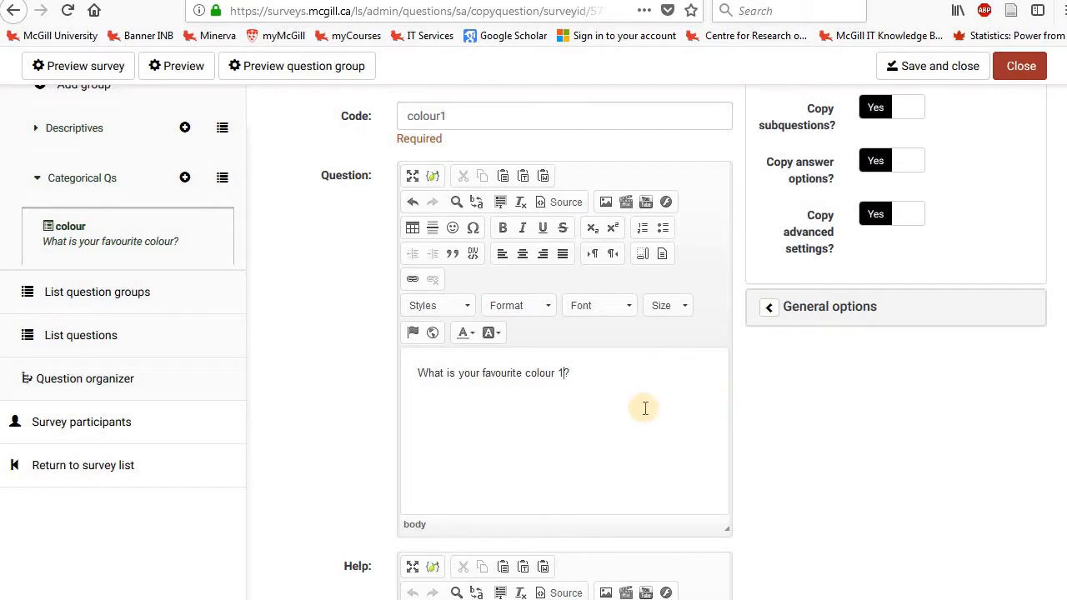
{"action": "scroll", "coordinate": [645, 410], "scroll_direction": "up", "scroll_amount": 1}
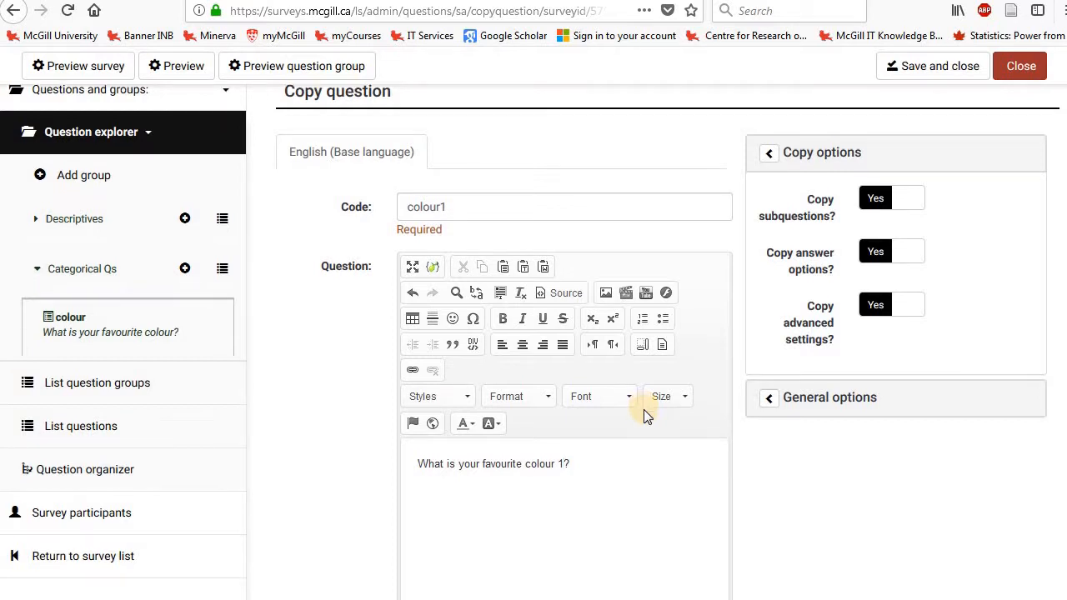
{"action": "scroll", "coordinate": [645, 409], "scroll_direction": "down", "scroll_amount": 1}
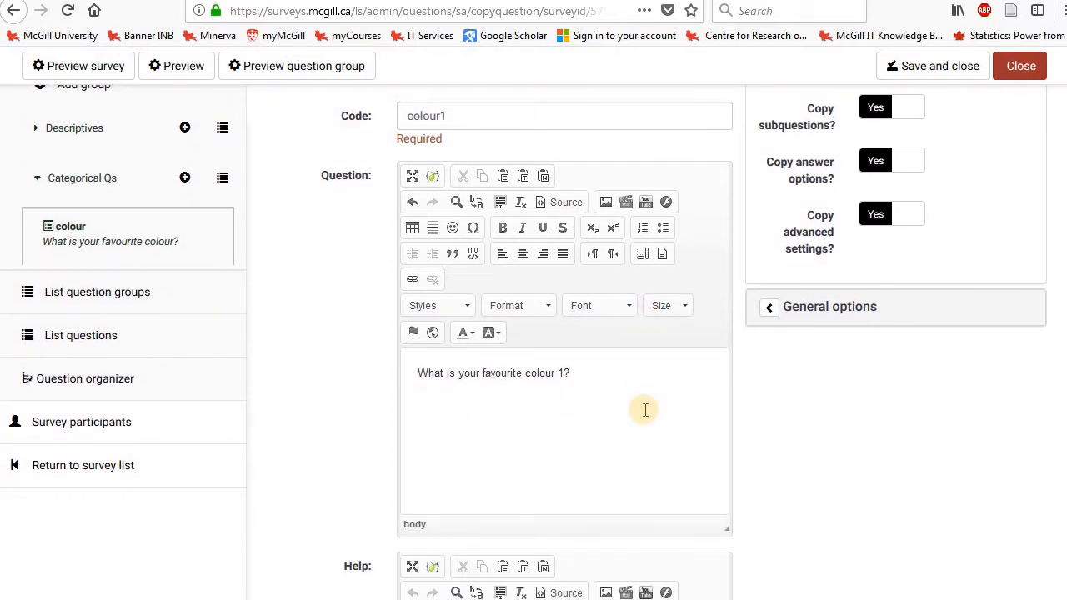
{"action": "scroll", "coordinate": [645, 410], "scroll_direction": "up", "scroll_amount": 1}
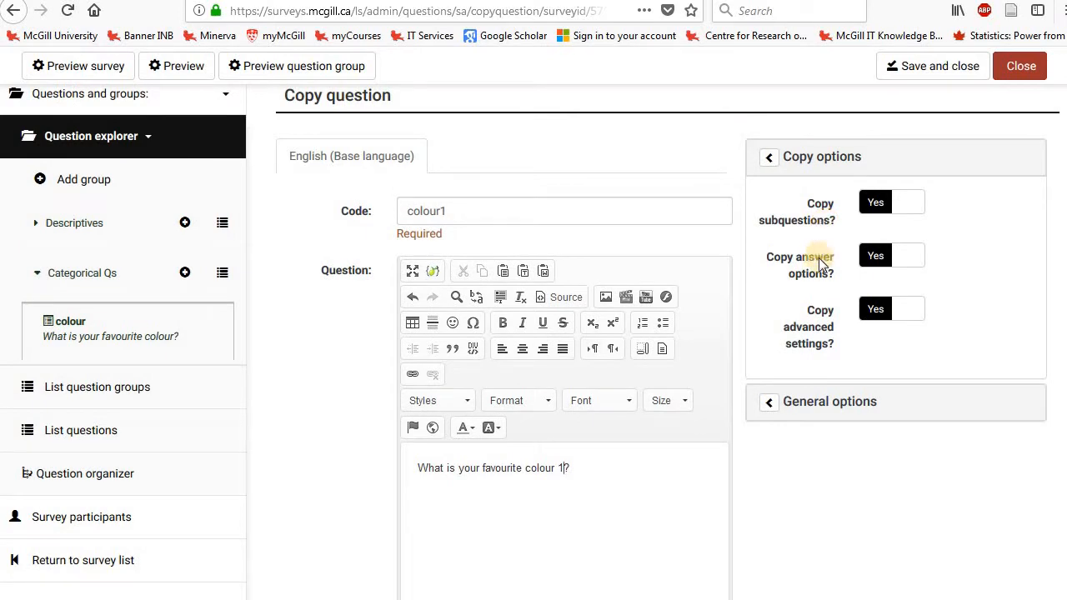
- Turn the 'Other' option off and Mandatory on for the copied question, and save and close it
{"action": "left_click", "coordinate": [812, 404]}
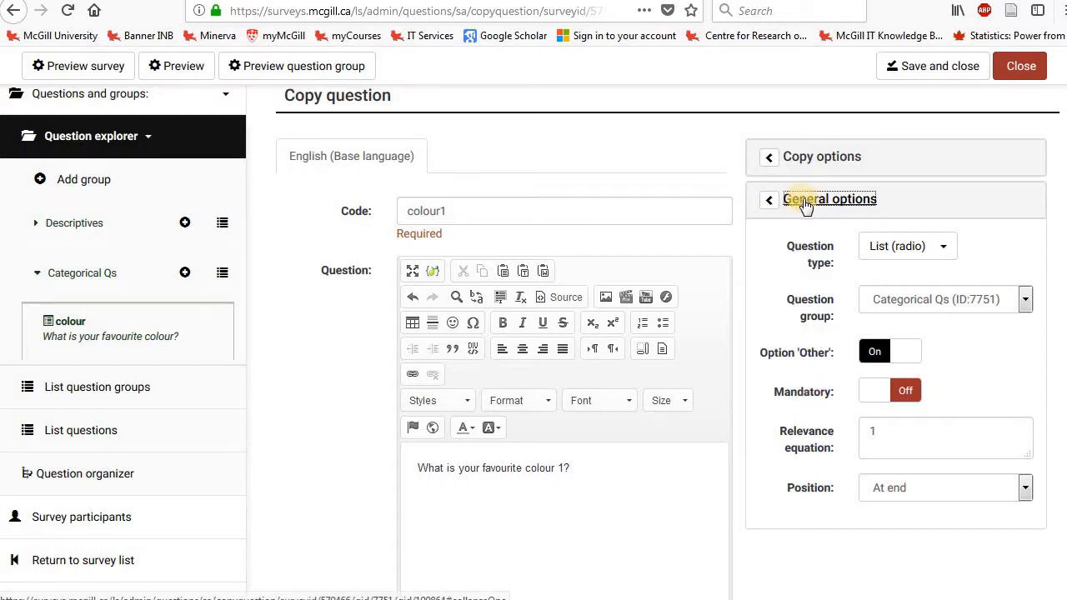
{"action": "left_click", "coordinate": [906, 354]}
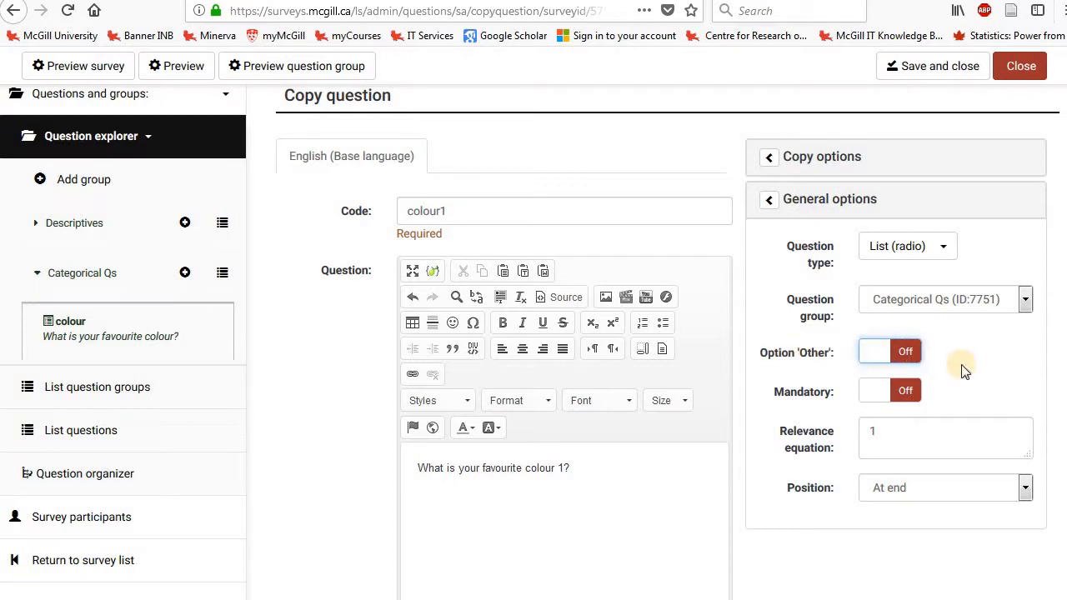
{"action": "left_click", "coordinate": [885, 390]}
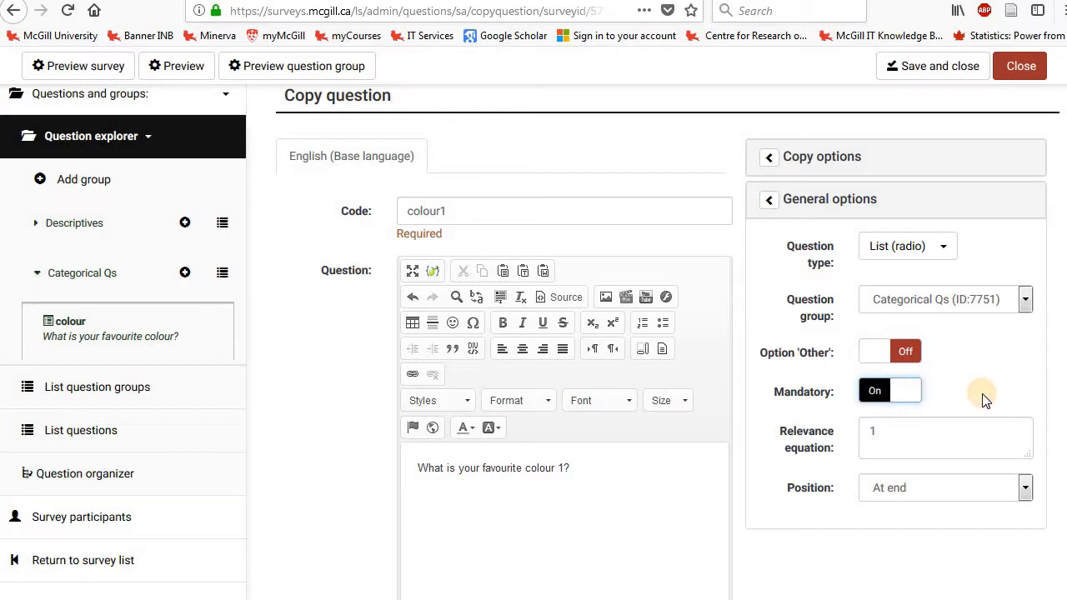
{"action": "scroll", "coordinate": [976, 350], "scroll_direction": "up", "scroll_amount": 3}
{"action": "left_click", "coordinate": [925, 148]}
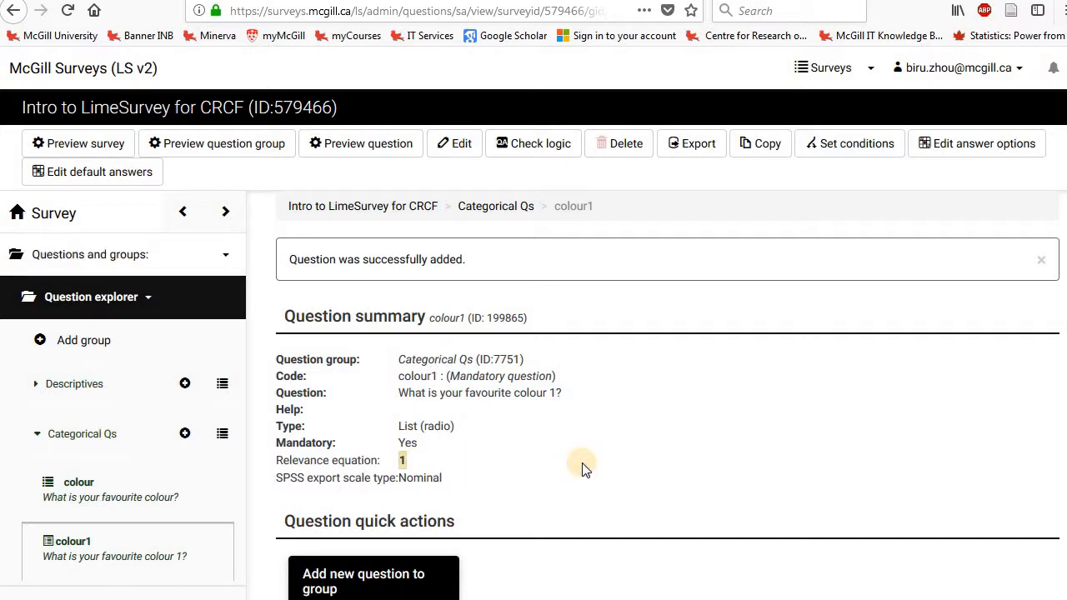
- Edit the colour1 question and change its question type to List with comment
{"action": "left_click", "coordinate": [455, 145]}
{"action": "left_click_drag", "start_coordinate": [399, 426], "coordinate": [466, 427]}
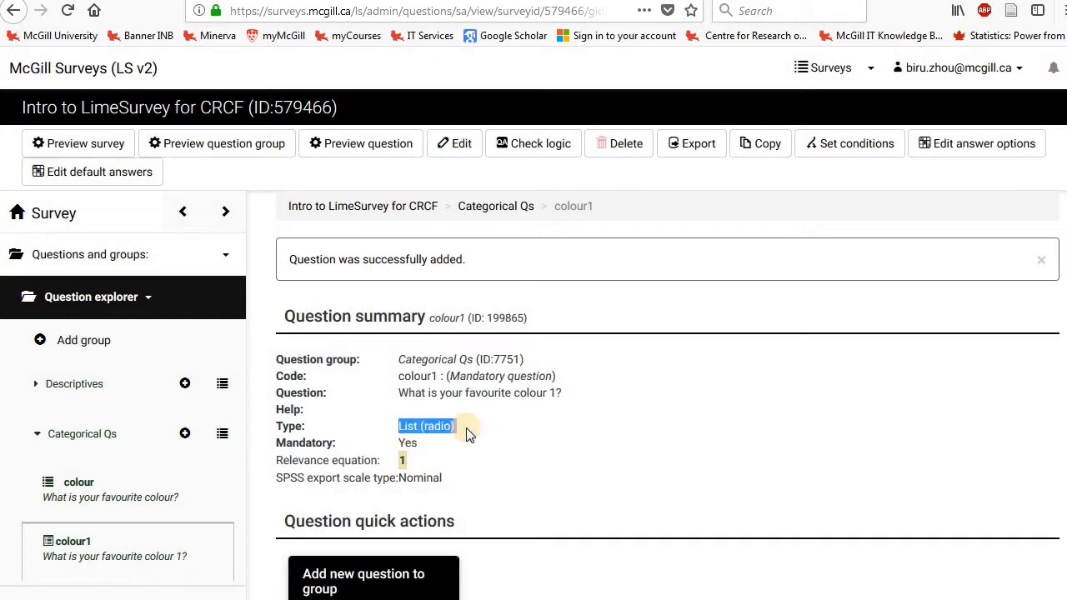
{"action": "left_click", "coordinate": [470, 148]}
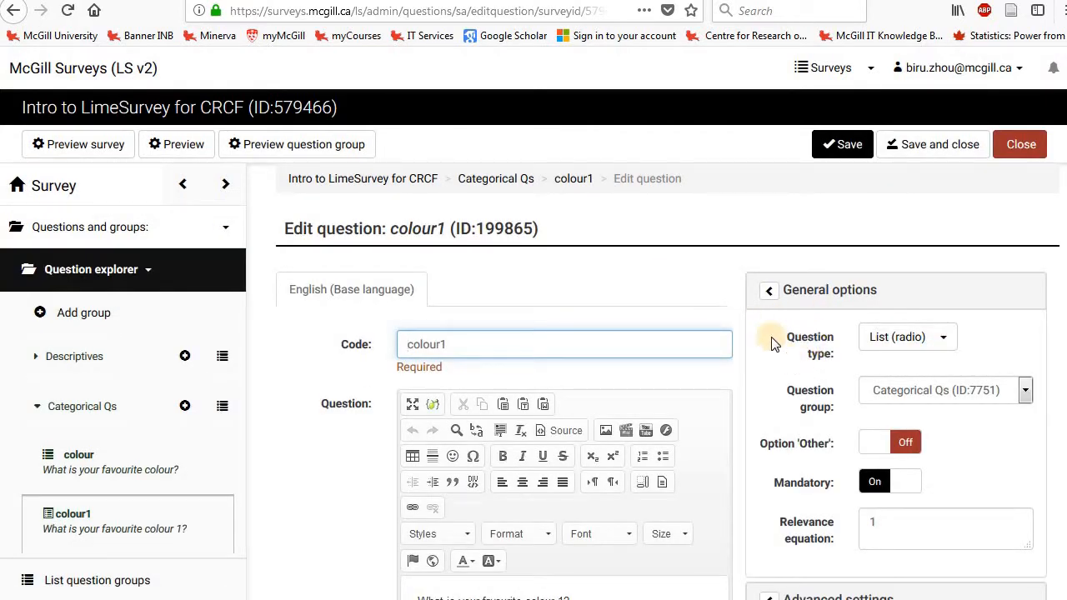
{"action": "left_click", "coordinate": [917, 338]}
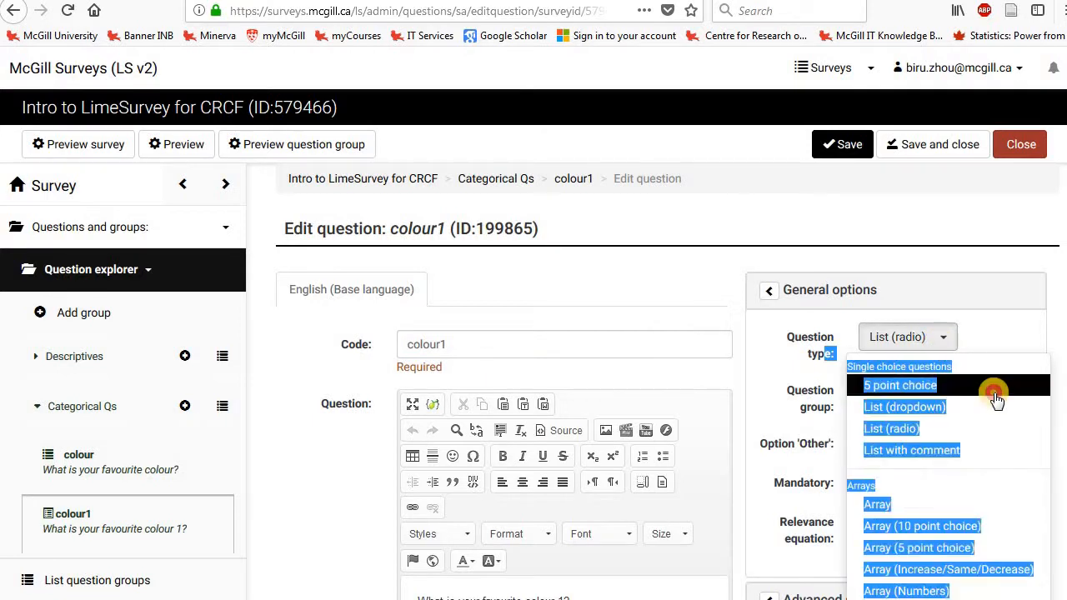
{"action": "left_click", "coordinate": [984, 386]}
{"action": "left_click", "coordinate": [934, 338]}
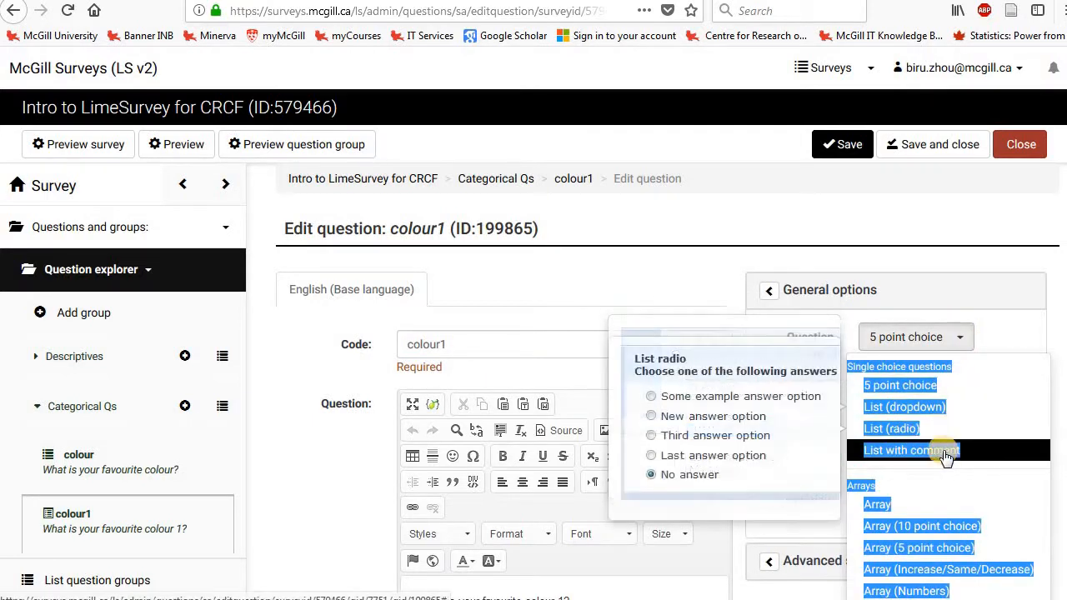
{"action": "left_click", "coordinate": [944, 448]}
{"action": "left_click", "coordinate": [804, 375]}
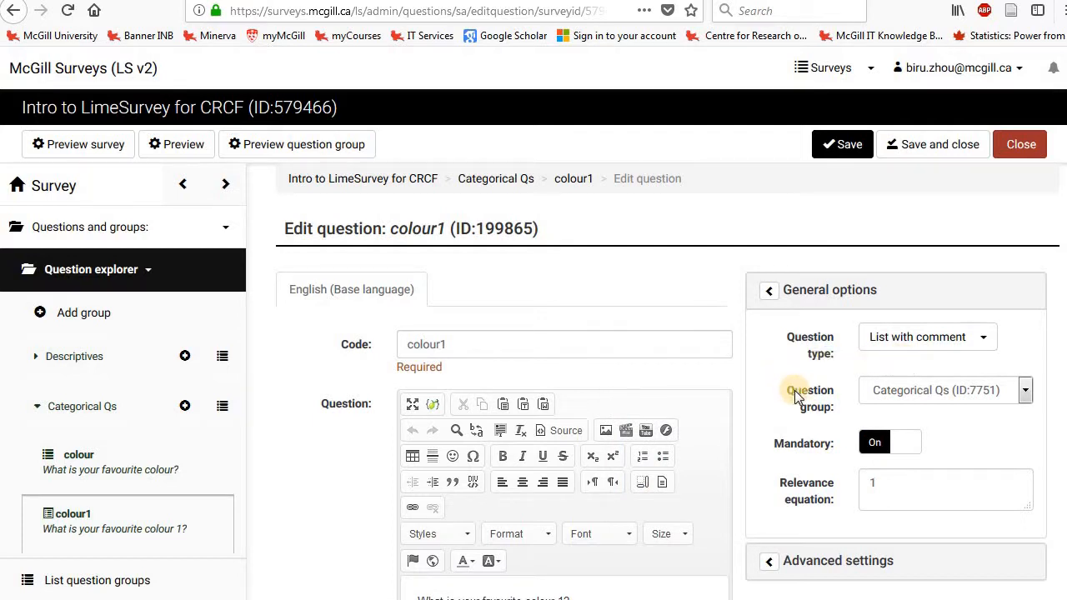
- Review colour1's general options and its display, logic, SPSS export and statistics settings, and save and close the question
{"action": "scroll", "coordinate": [803, 396], "scroll_direction": "down", "scroll_amount": 3}
{"action": "left_click", "coordinate": [800, 431]}
{"action": "scroll", "coordinate": [844, 452], "scroll_direction": "down", "scroll_amount": 4}
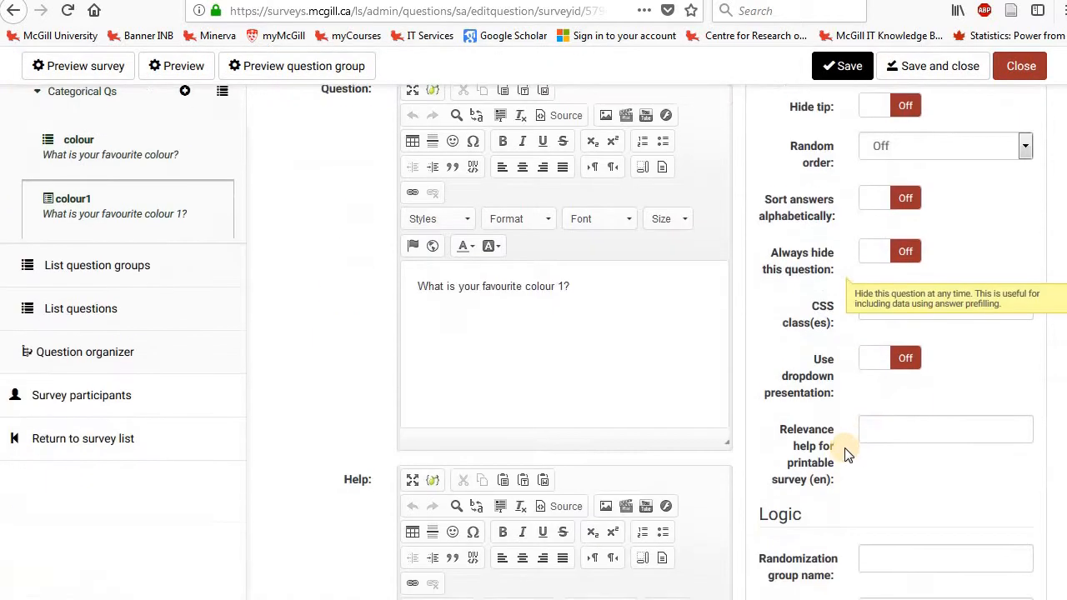
{"action": "scroll", "coordinate": [845, 454], "scroll_direction": "up", "scroll_amount": 7}
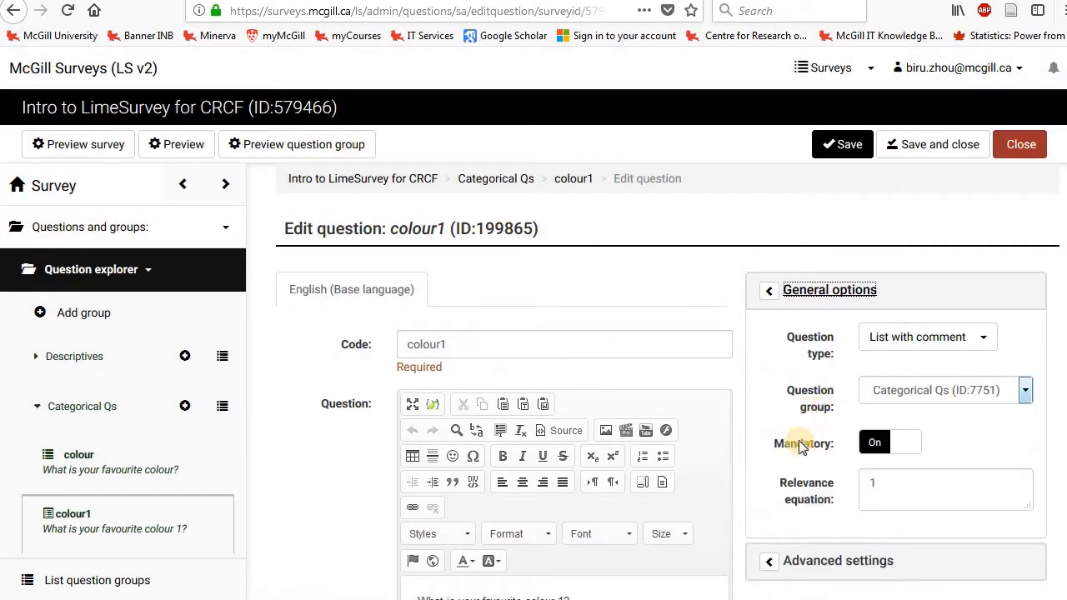
{"action": "scroll", "coordinate": [812, 433], "scroll_direction": "down", "scroll_amount": 3}
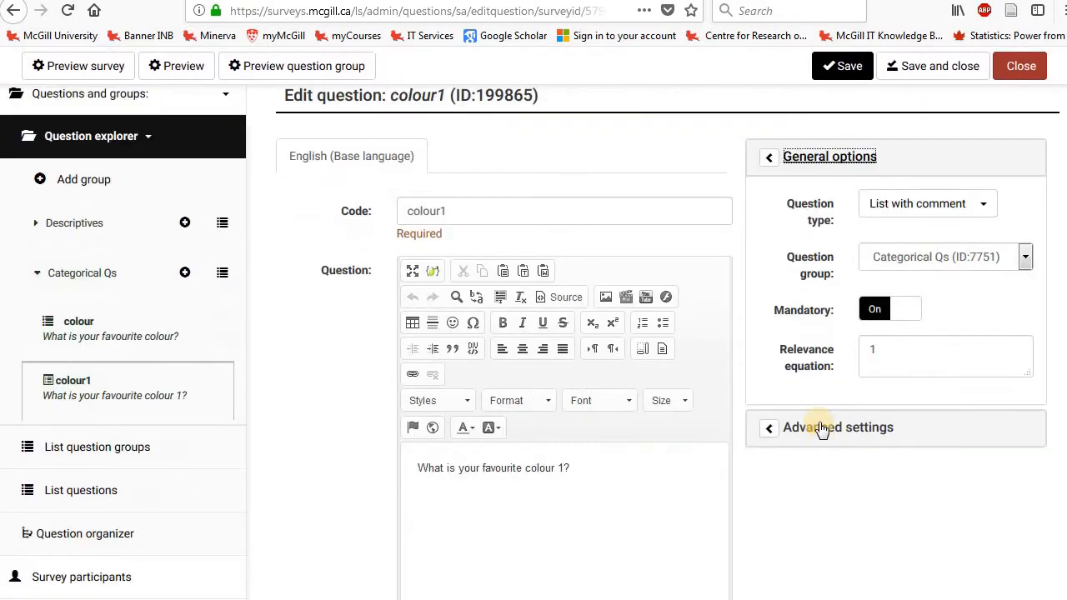
{"action": "left_click", "coordinate": [819, 425]}
{"action": "scroll", "coordinate": [821, 429], "scroll_direction": "down", "scroll_amount": 10}
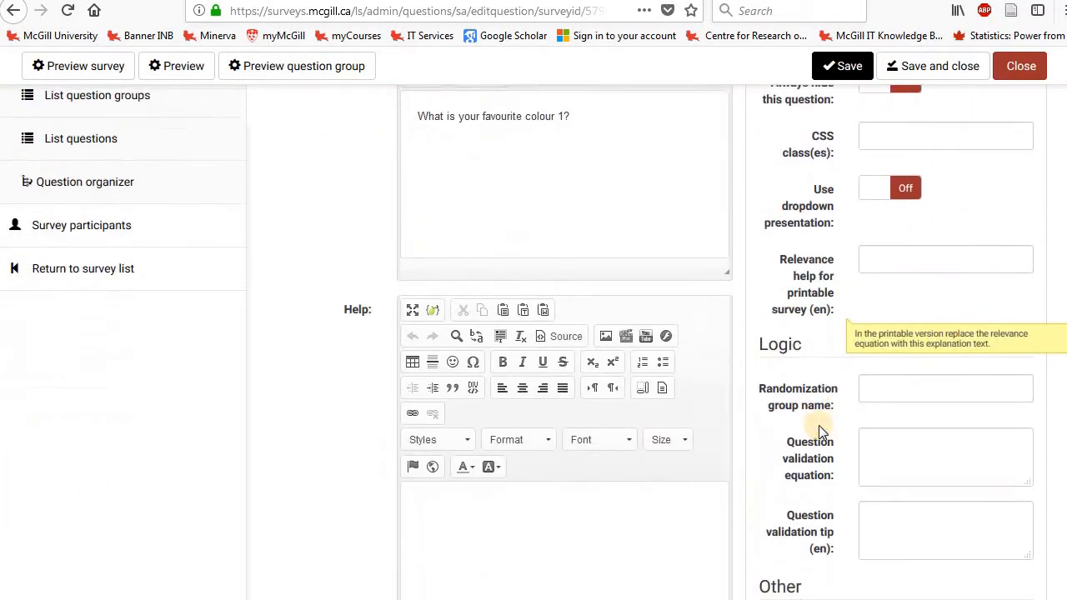
{"action": "scroll", "coordinate": [819, 425], "scroll_direction": "down", "scroll_amount": 2}
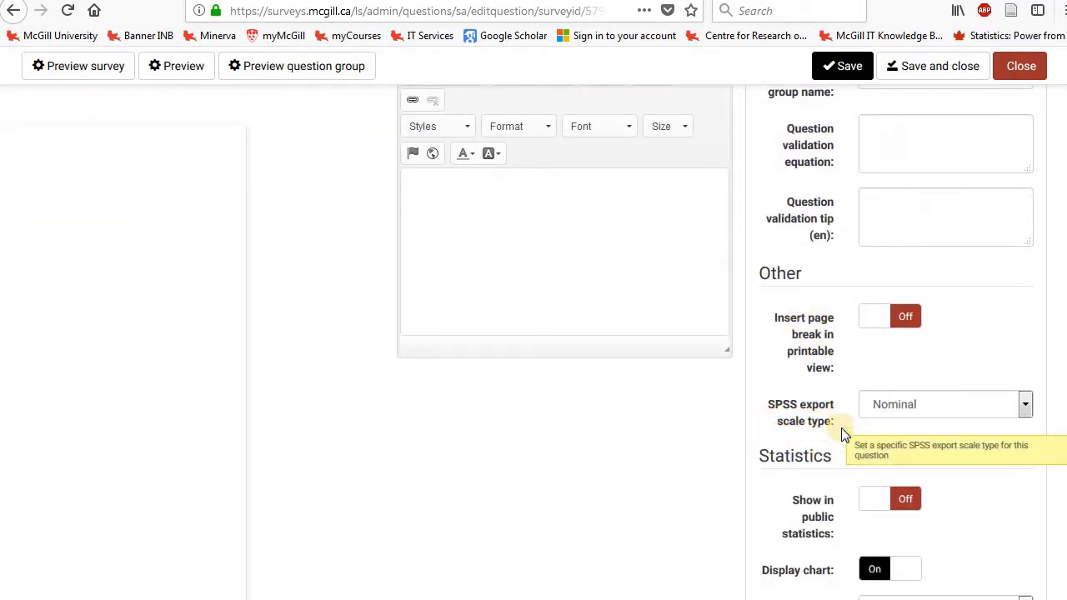
{"action": "scroll", "coordinate": [784, 426], "scroll_direction": "down", "scroll_amount": 3}
{"action": "scroll", "coordinate": [789, 424], "scroll_direction": "up", "scroll_amount": 15}
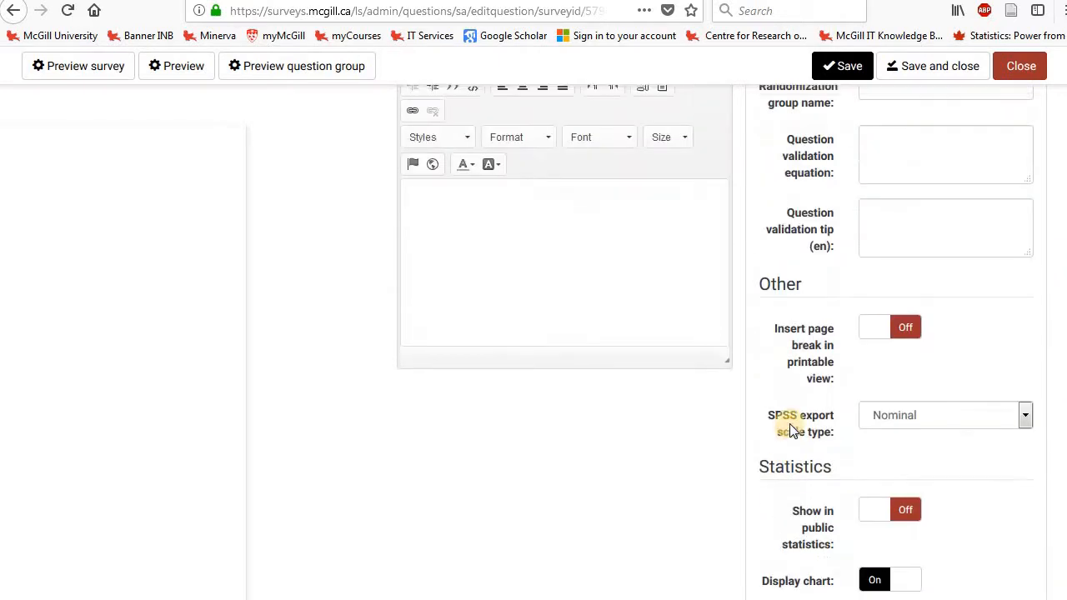
{"action": "scroll", "coordinate": [790, 427], "scroll_direction": "up", "scroll_amount": 1}
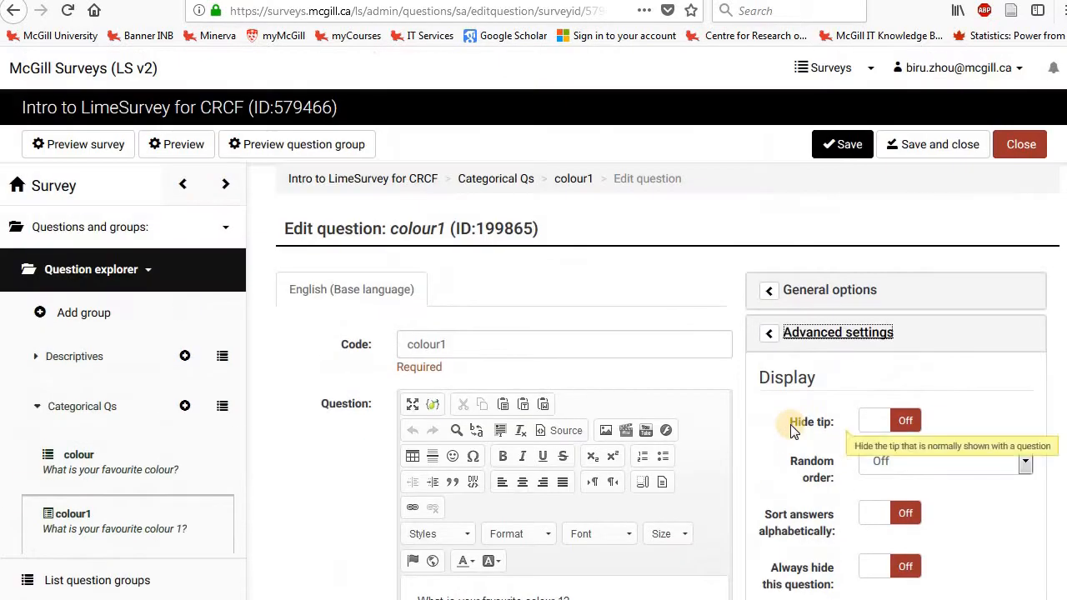
{"action": "left_click", "coordinate": [915, 158]}
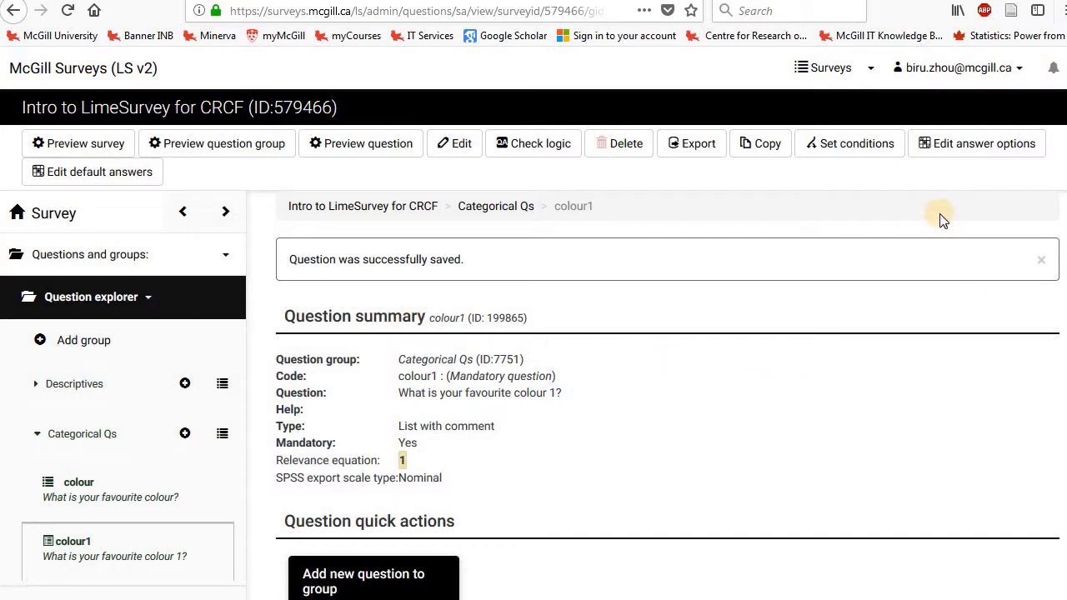
- Quick-add the answer option 777;Other (If selected, please specify below) to colour1, and save and close the answer options
{"action": "left_click", "coordinate": [948, 158]}
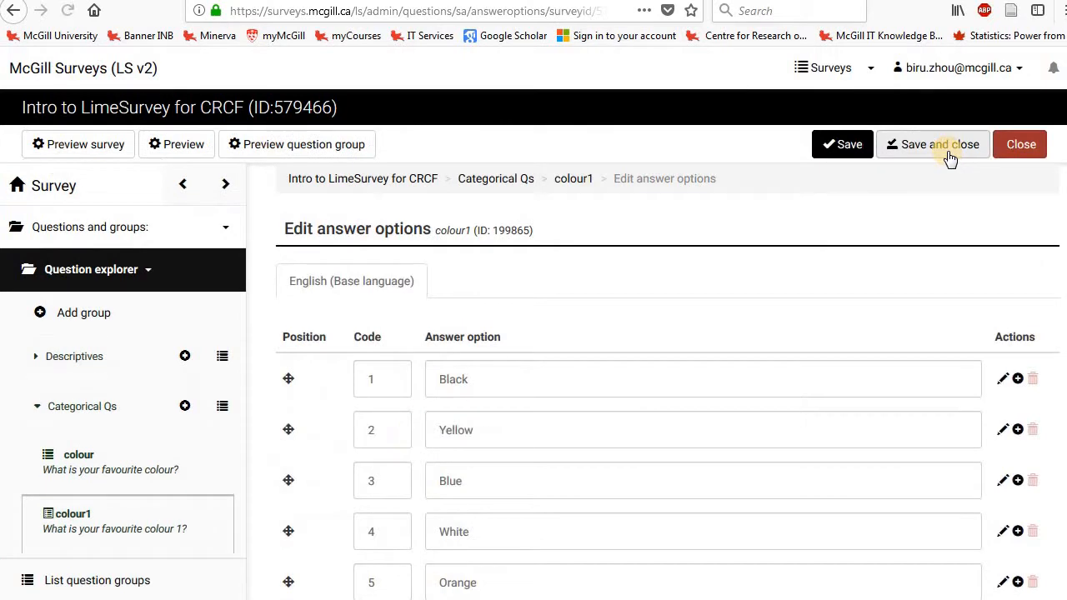
{"action": "scroll", "coordinate": [852, 237], "scroll_direction": "down", "scroll_amount": 3}
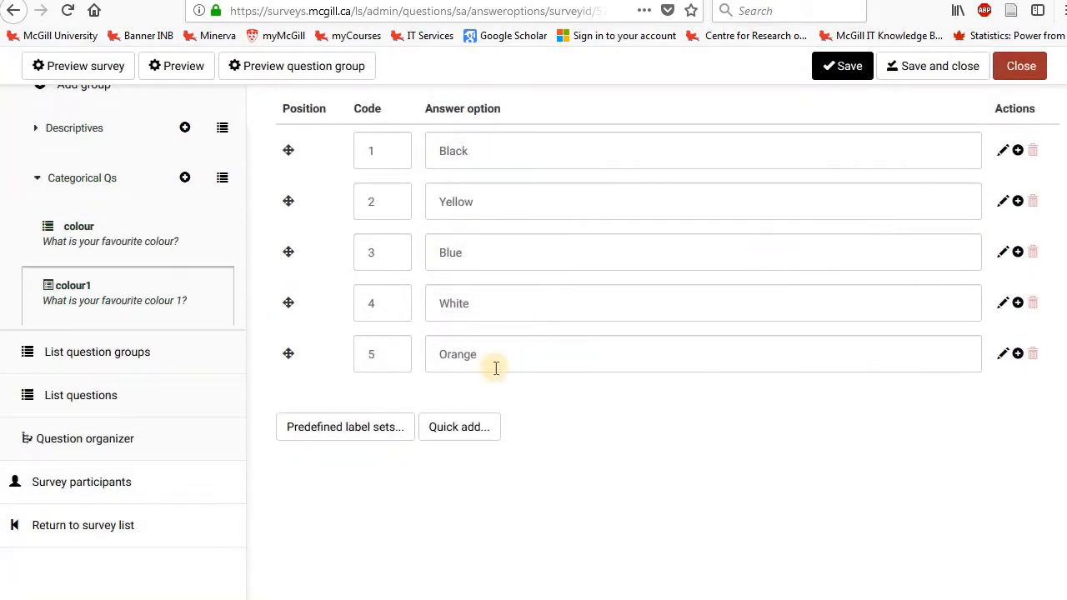
{"action": "left_click", "coordinate": [471, 442]}
{"action": "left_click", "coordinate": [427, 261]}
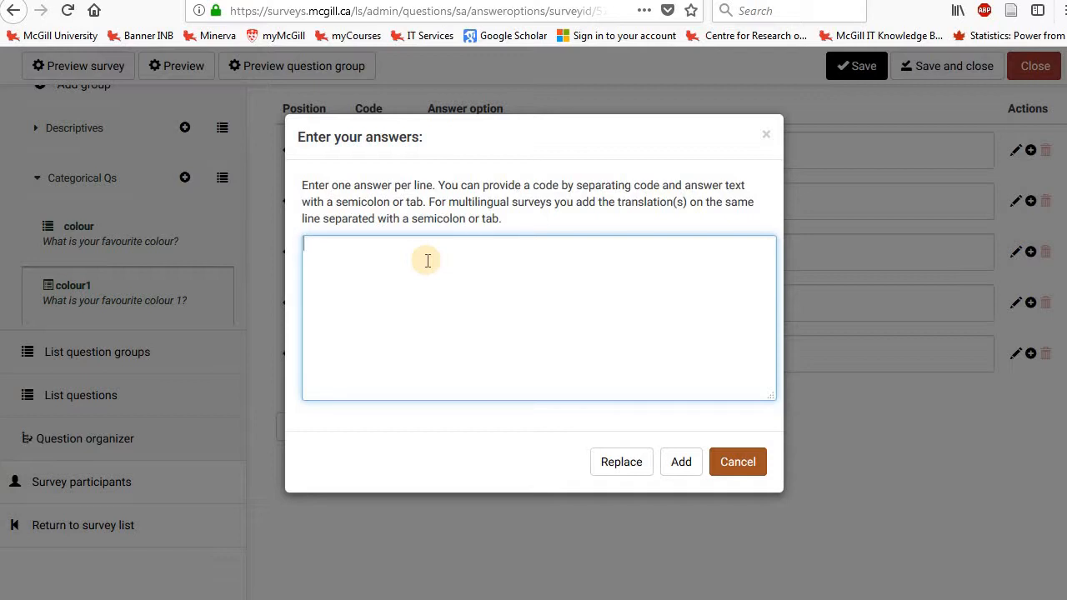
{"action": "type", "text": "777"}
{"action": "type", "text": ";Other"}
{"action": "type", "text": "()"}
{"action": "type", "text": "("}
{"action": "type", "text": "If selec"}
{"action": "type", "text": "ted, please s"}
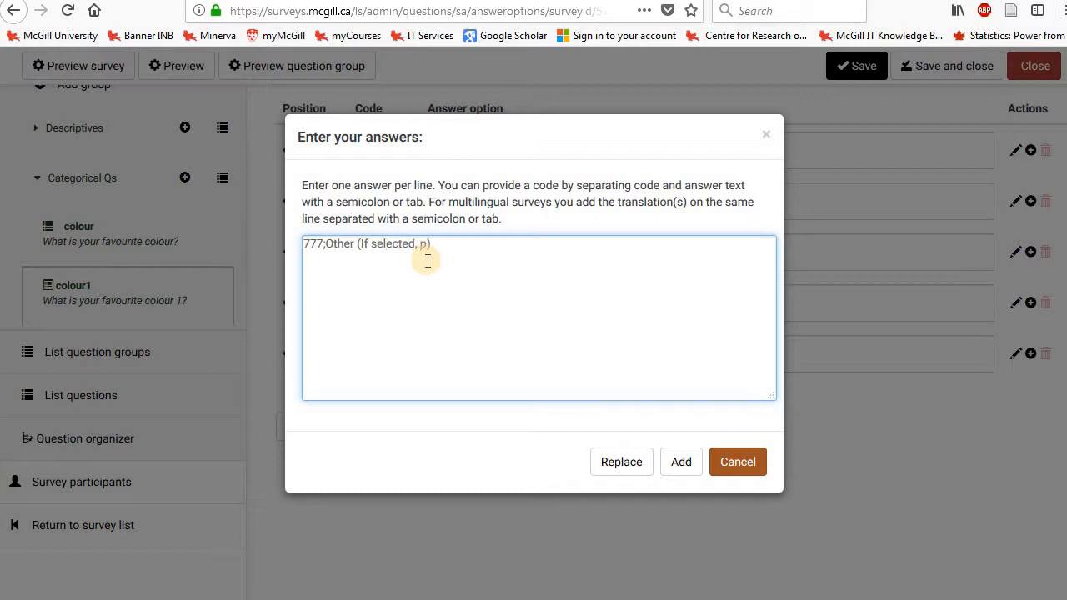
{"action": "type", "text": "pecify below"}
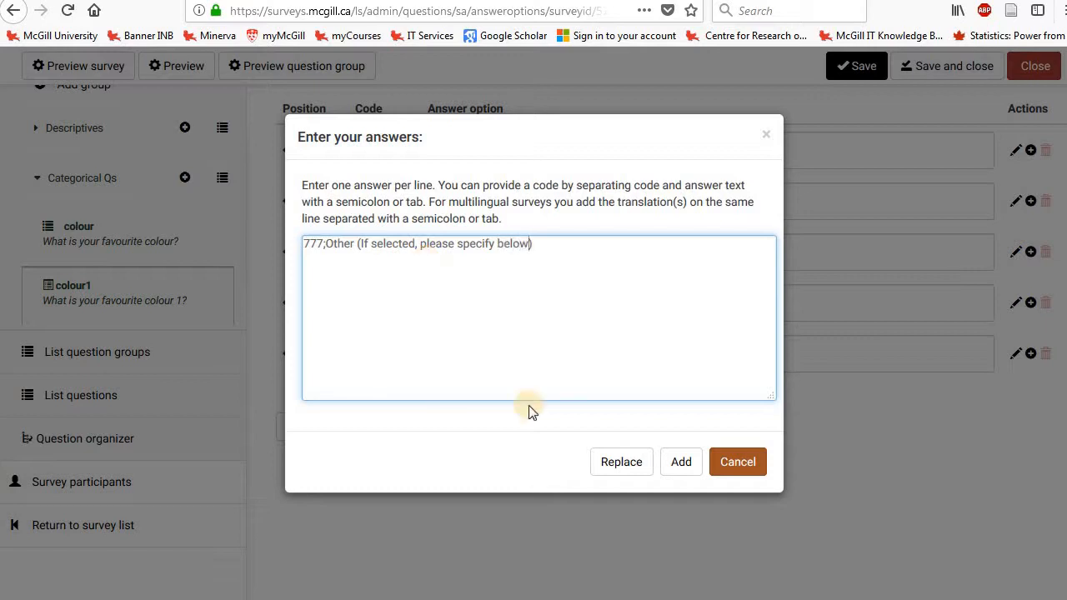
{"action": "left_click", "coordinate": [681, 463]}
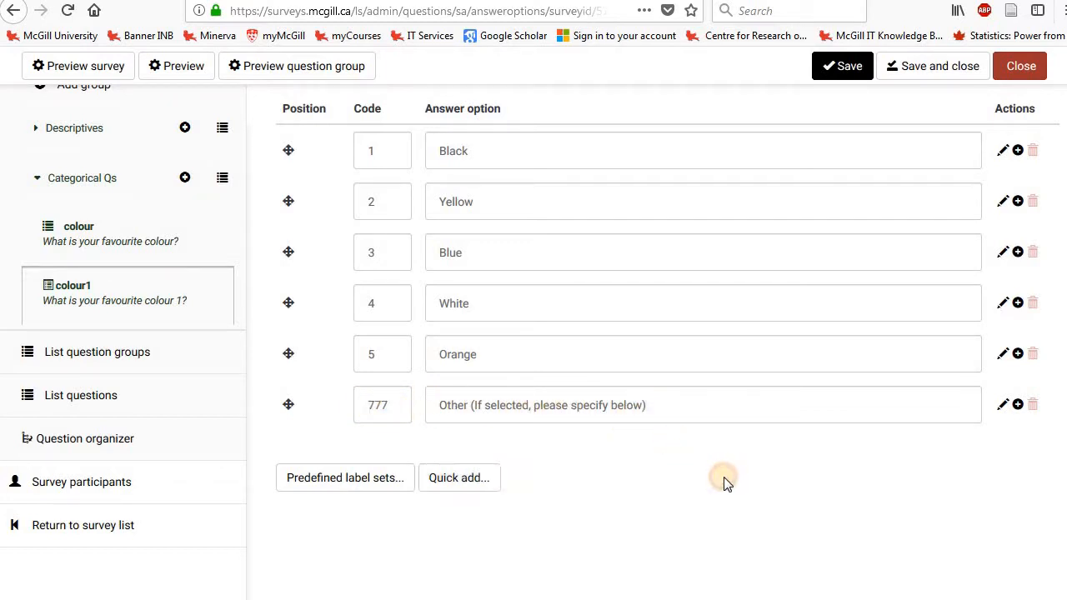
{"action": "scroll", "coordinate": [723, 477], "scroll_direction": "up", "scroll_amount": 2}
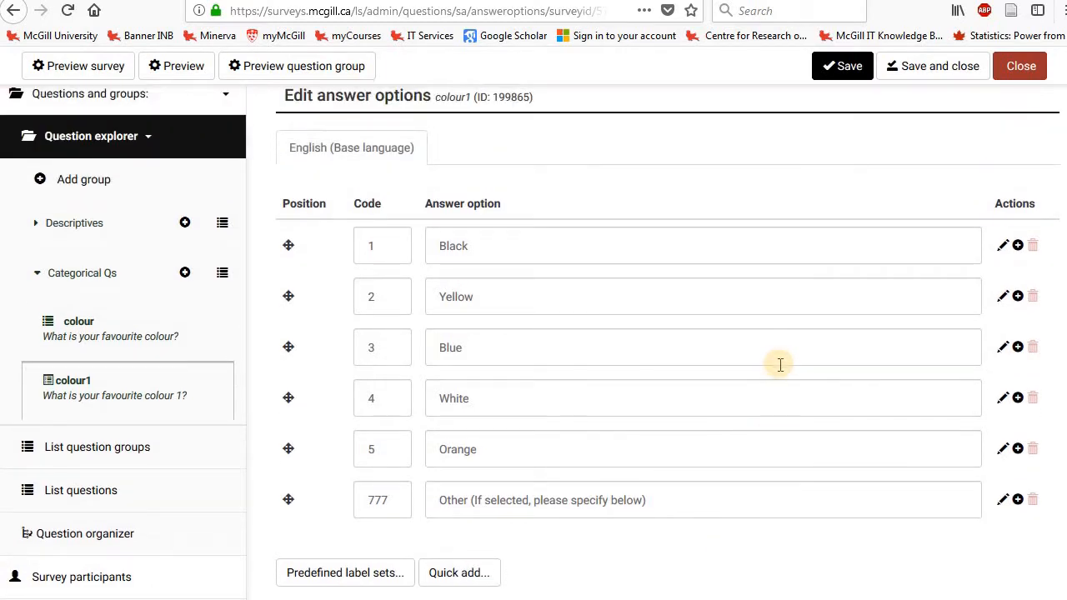
{"action": "left_click", "coordinate": [927, 71]}
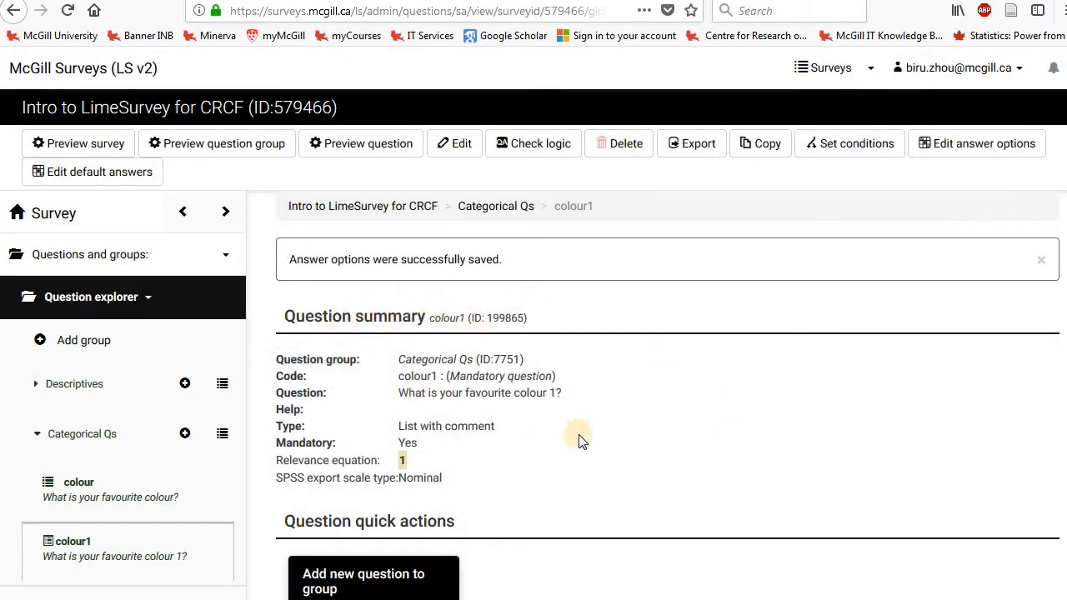
- Preview the colour1 question as respondents see it, checking the answer list and the comment box
{"action": "left_click", "coordinate": [361, 155]}
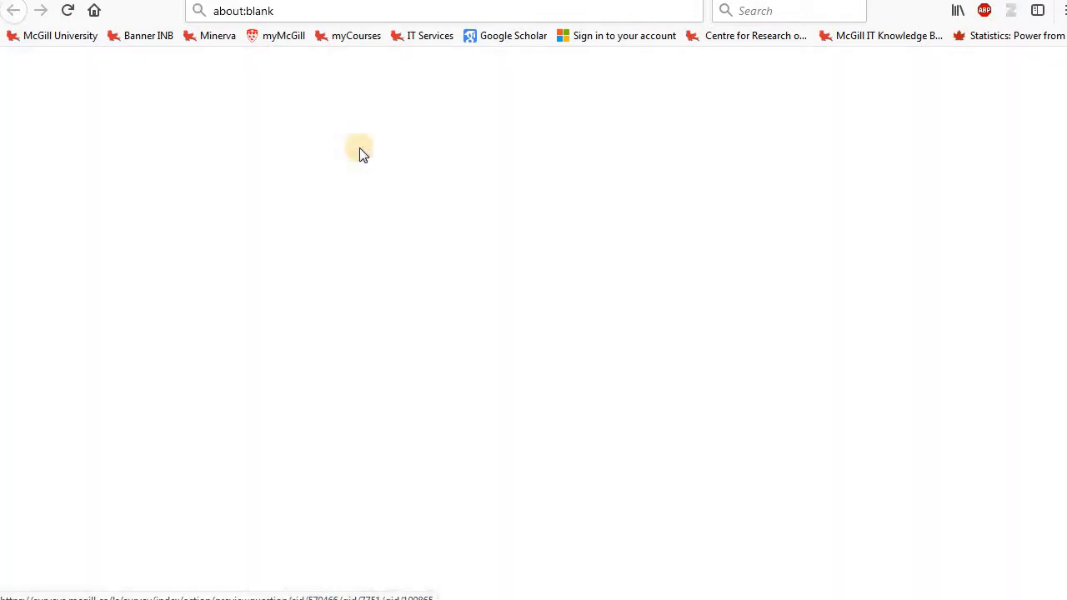
{"action": "scroll", "coordinate": [536, 394], "scroll_direction": "down", "scroll_amount": 2}
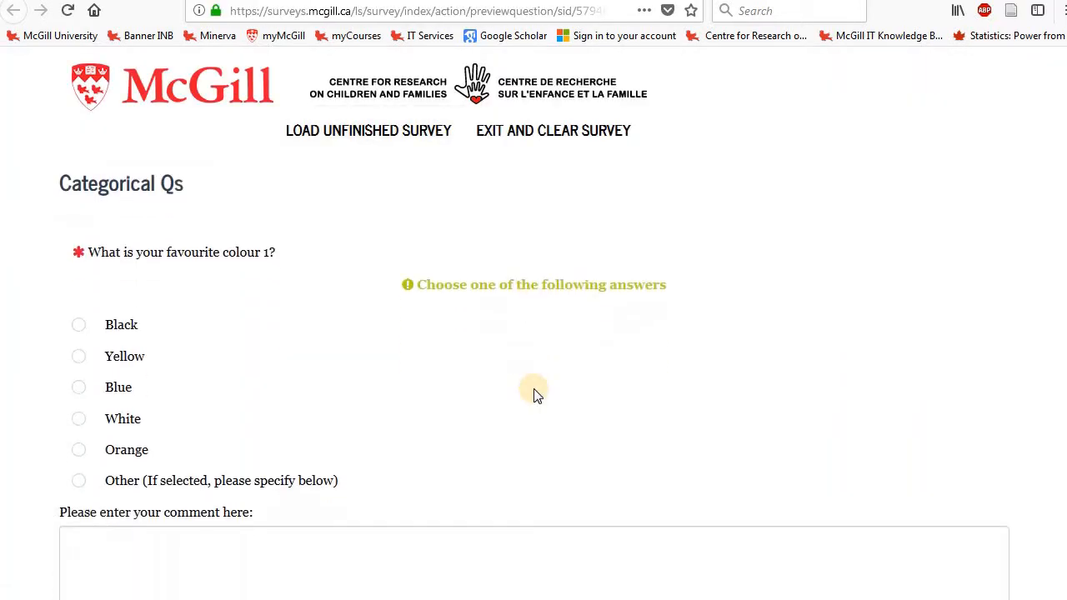
{"action": "scroll", "coordinate": [536, 394], "scroll_direction": "up", "scroll_amount": 2}
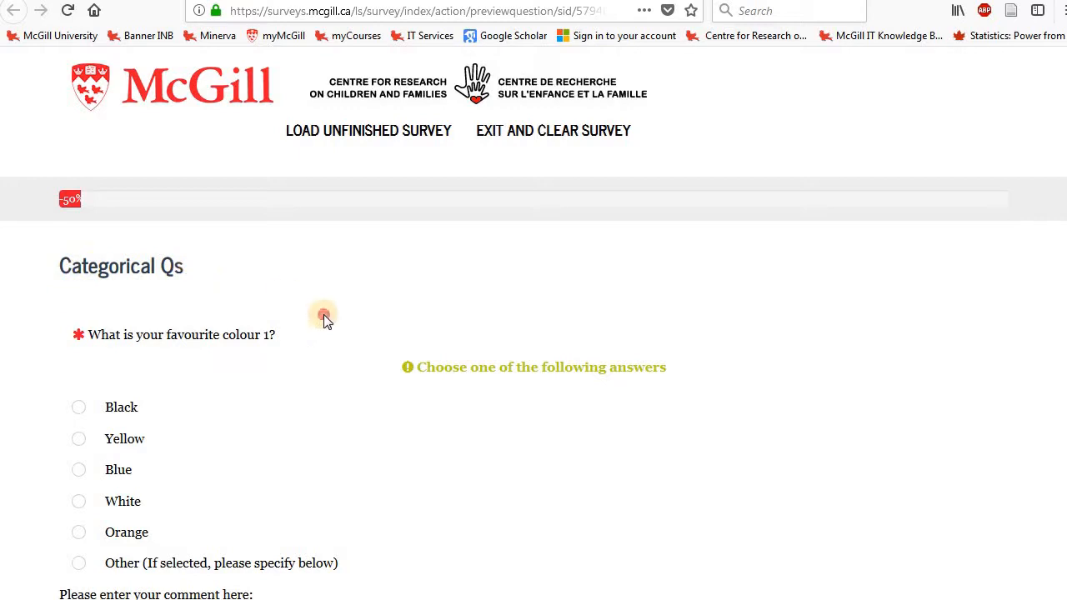
{"action": "scroll", "coordinate": [326, 321], "scroll_direction": "down", "scroll_amount": 3}
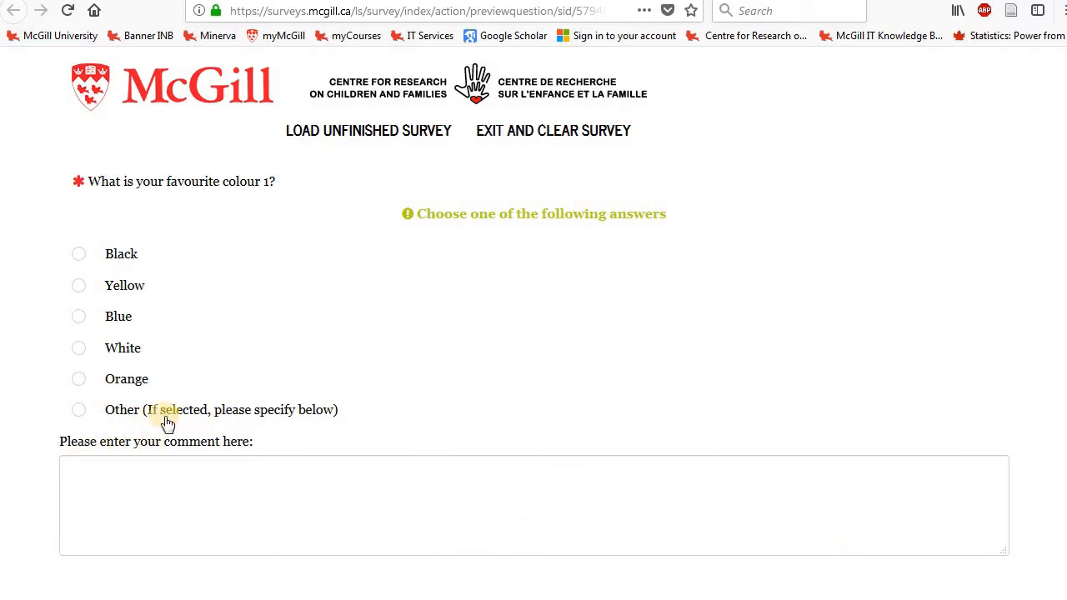
{"action": "left_click", "coordinate": [330, 484]}
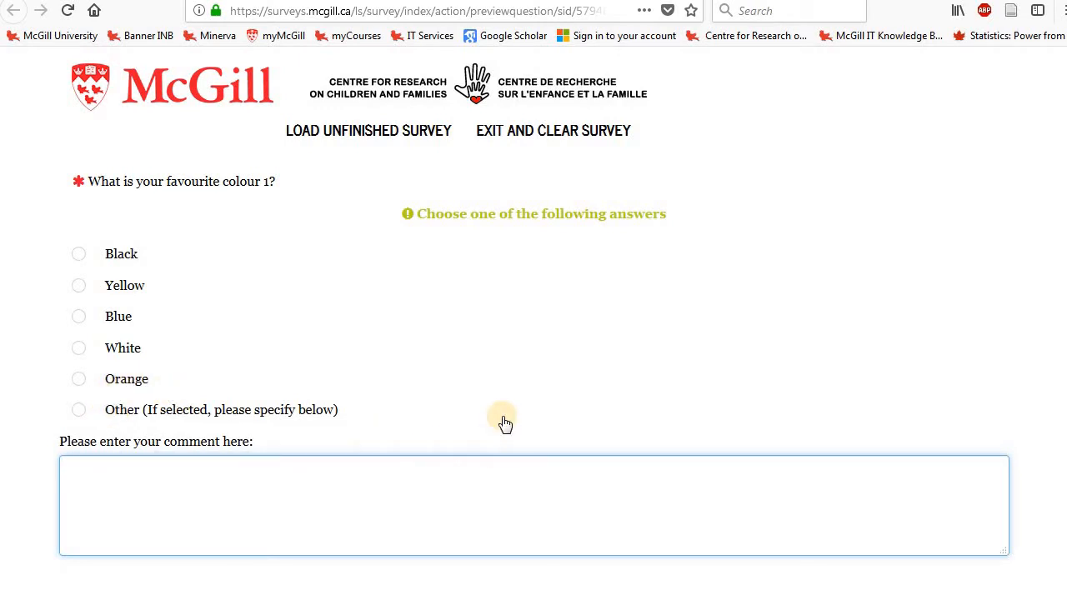
{"action": "left_click", "coordinate": [813, 163]}
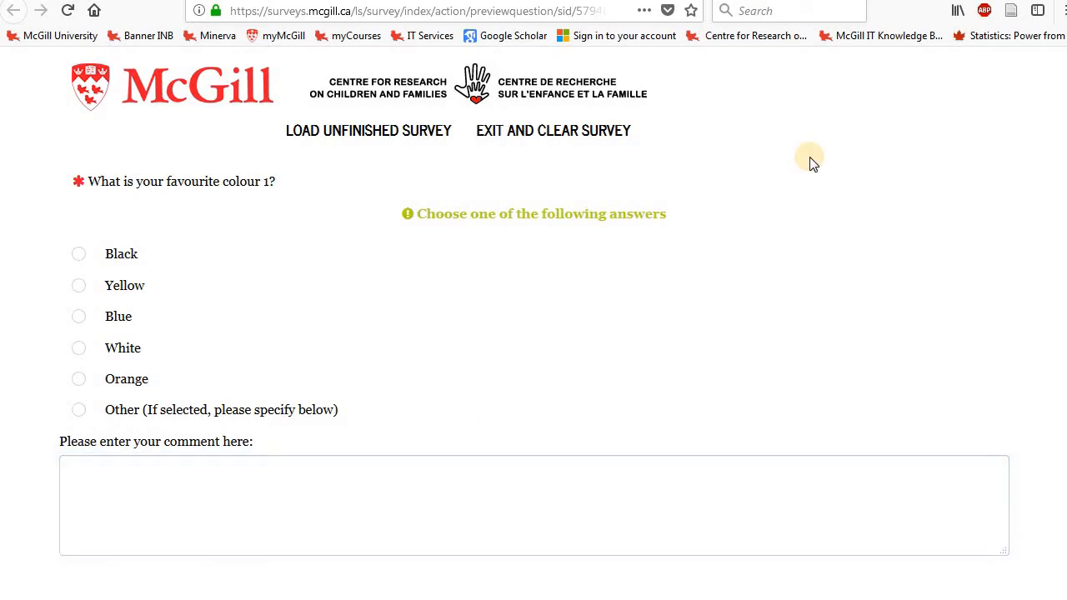